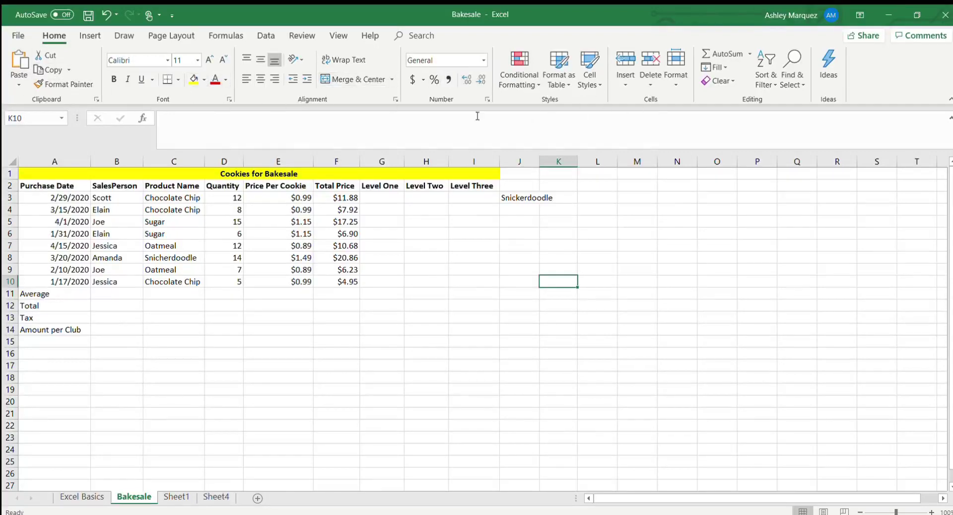
# Add a filter to the SalesPerson column and try it by hiding some salespeople's rows, restoring all rows at the end.
pyautogui.click(127, 161)
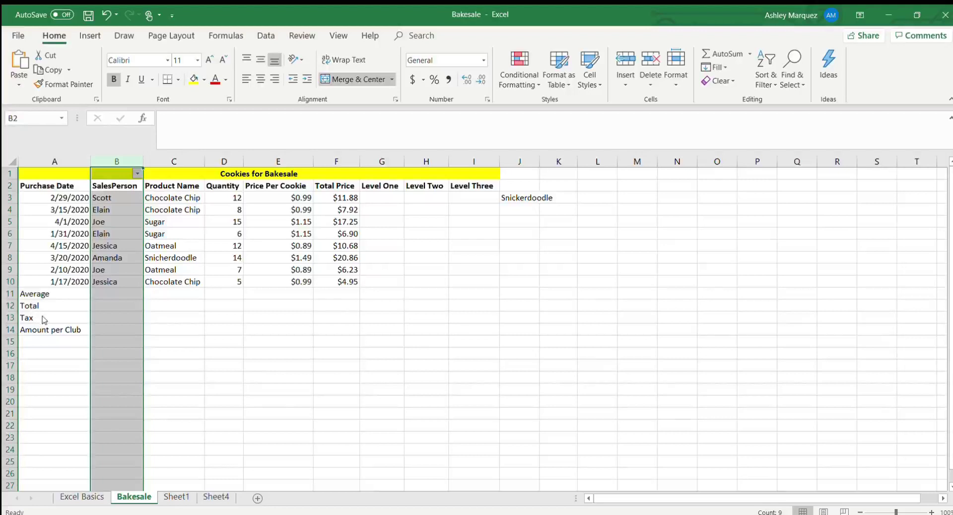
pyautogui.click(91, 410)
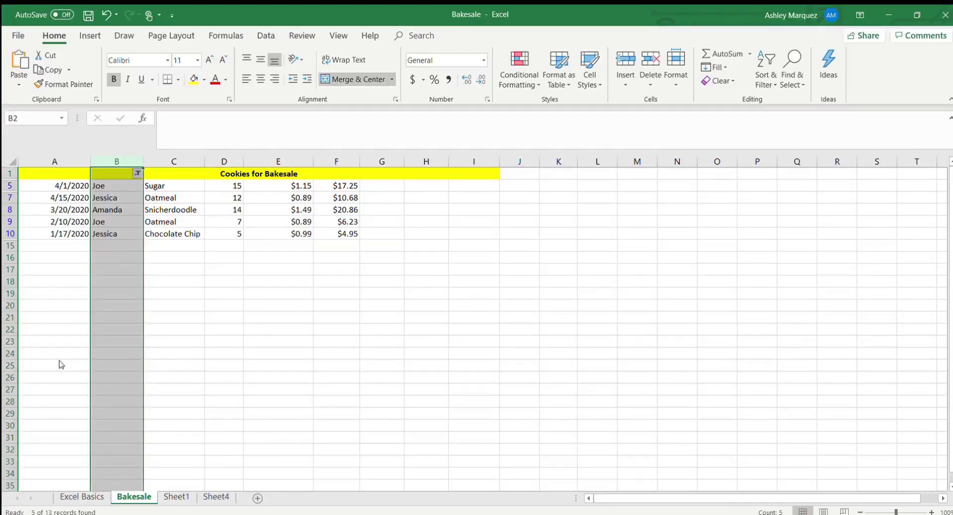
pyautogui.click(85, 403)
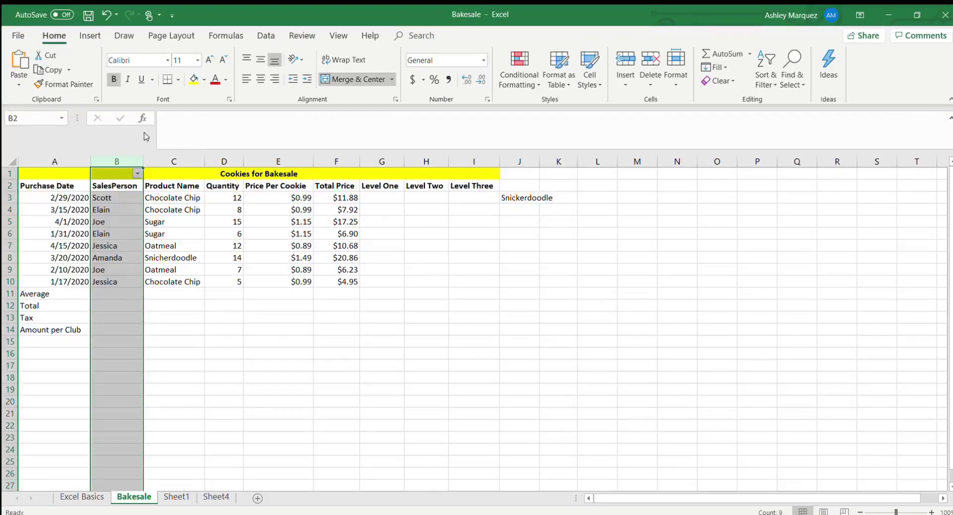
# Start an AutoSum in F12 and try summing the Total Price cells F3:F4, F6, F8, F9 and F10.
pyautogui.click(343, 305)
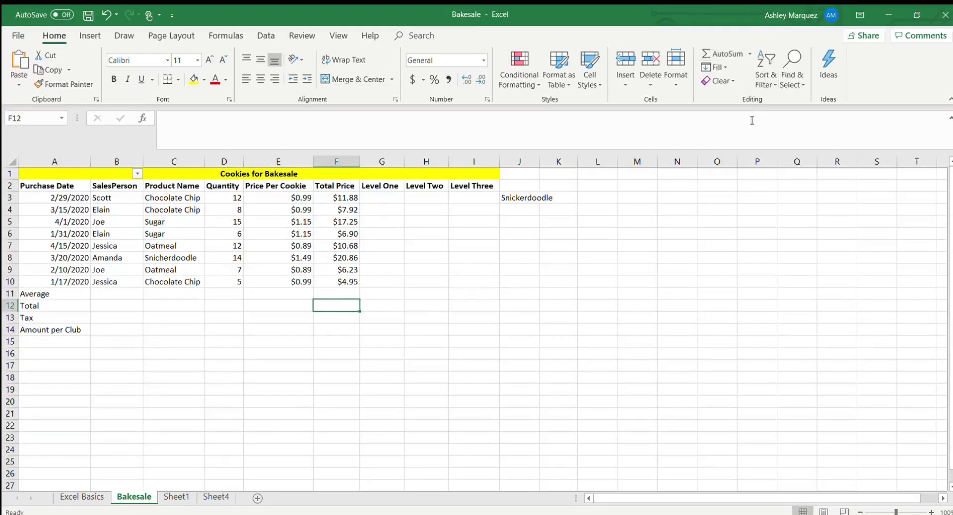
pyautogui.click(720, 53)
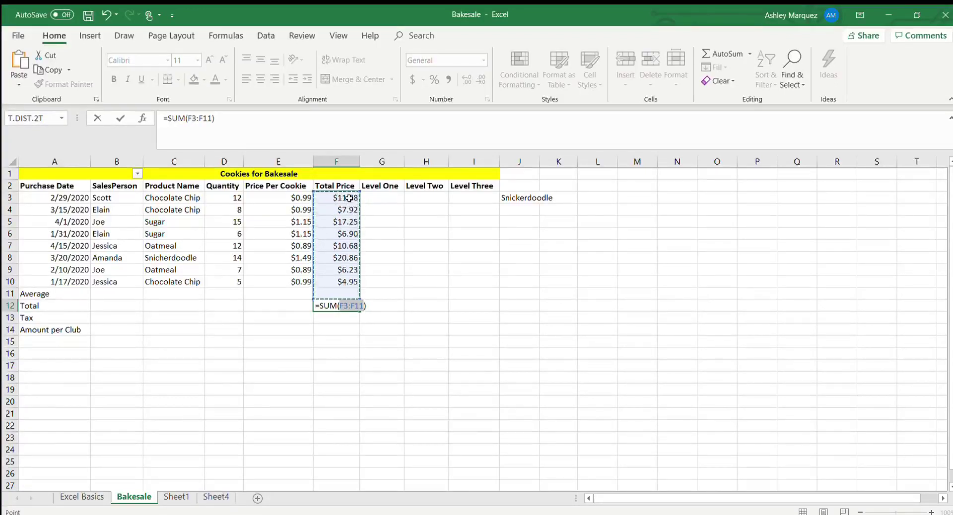
pyautogui.moveTo(350, 198); pyautogui.dragTo(348, 279)
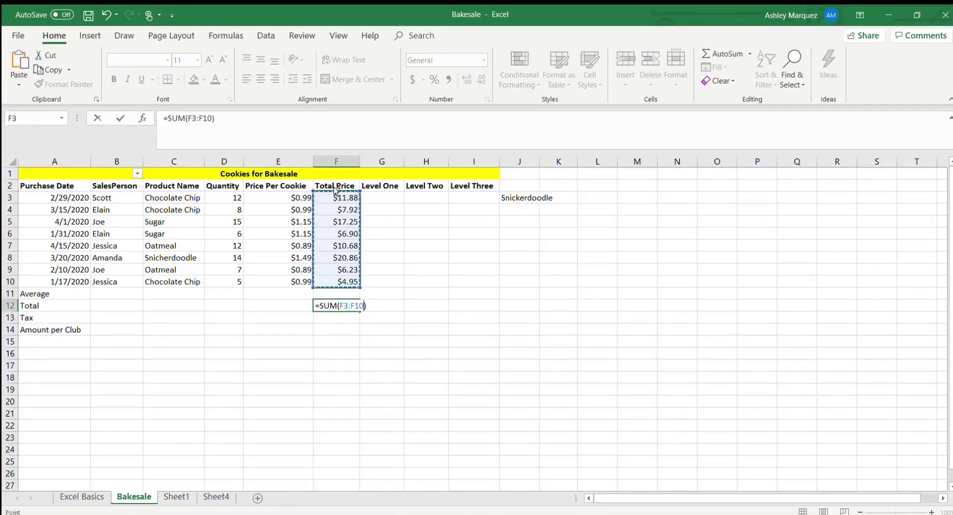
pyautogui.moveTo(337, 195); pyautogui.dragTo(338, 210)
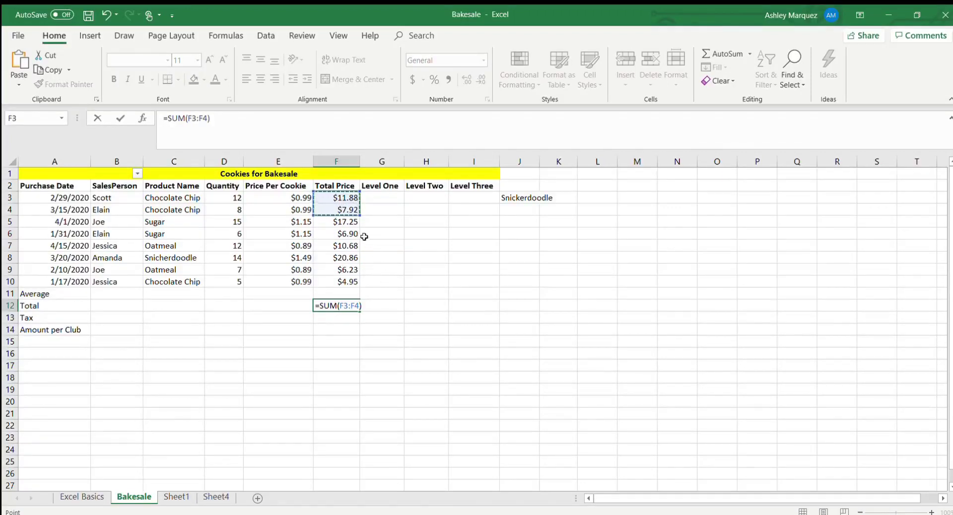
pyautogui.keyDown('ctrl'); pyautogui.click(344, 233); pyautogui.keyUp('ctrl')
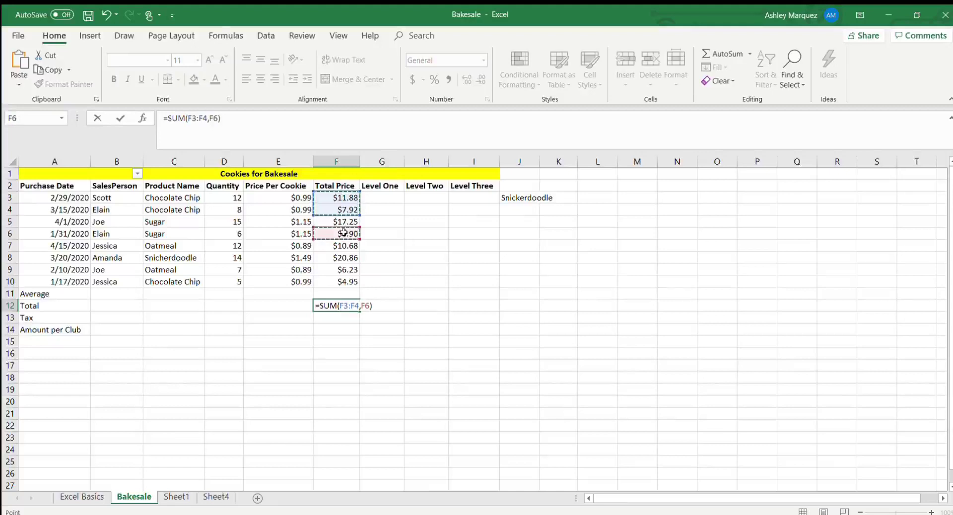
pyautogui.keyDown('ctrl'); pyautogui.click(345, 256); pyautogui.keyUp('ctrl')
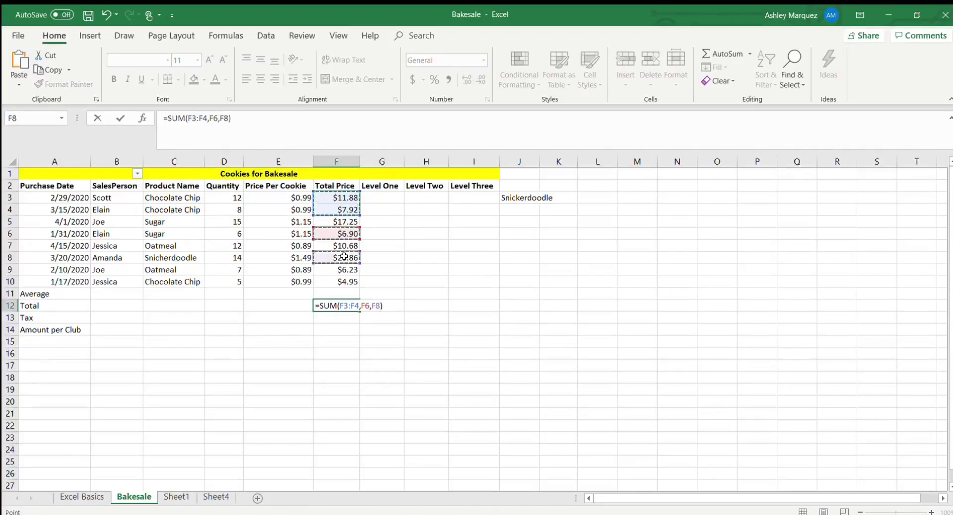
pyautogui.keyDown('ctrl'); pyautogui.click(339, 268); pyautogui.keyUp('ctrl')
pyautogui.keyDown('ctrl'); pyautogui.click(347, 283); pyautogui.keyUp('ctrl')
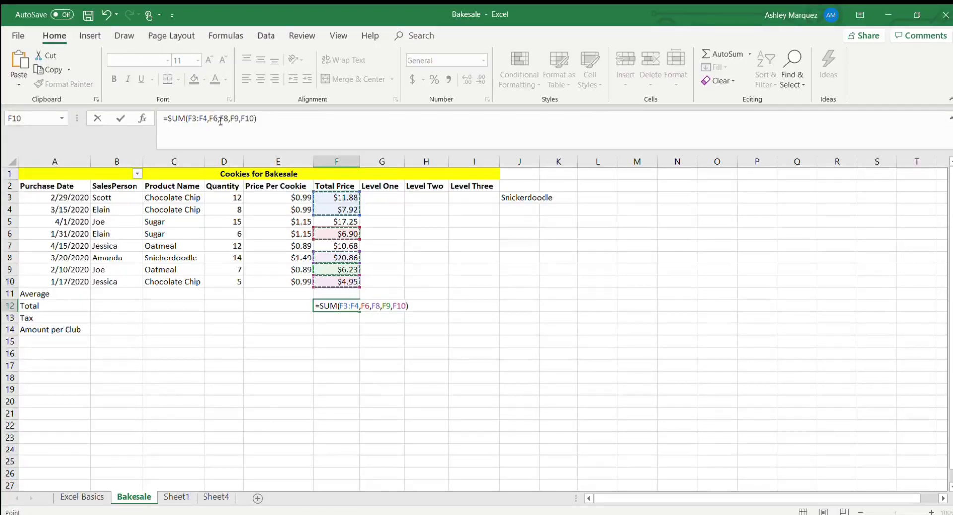
# Replace the separate F8, F9 and F10 references in F12's SUM formula with the range F8:F10.
pyautogui.click(239, 119)
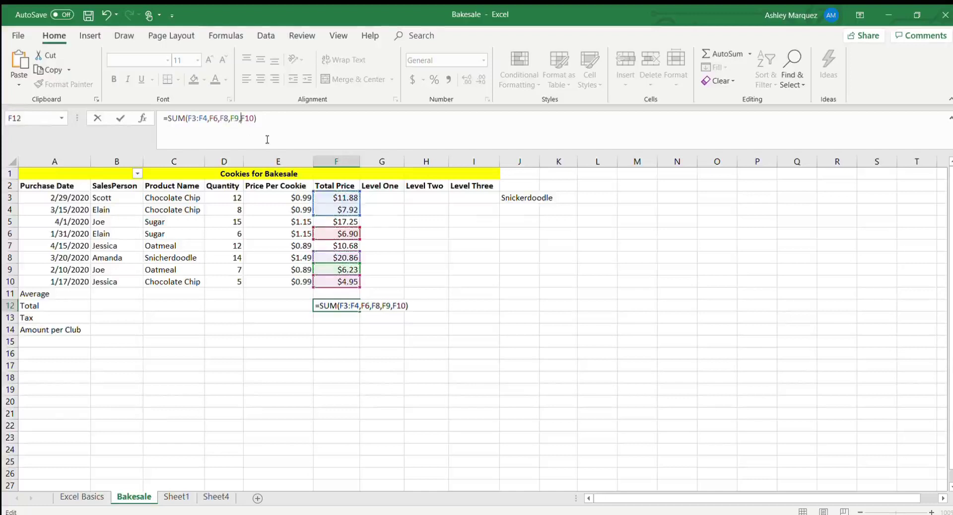
pyautogui.press('Delete')
pyautogui.press('Delete')
pyautogui.press('Delete')
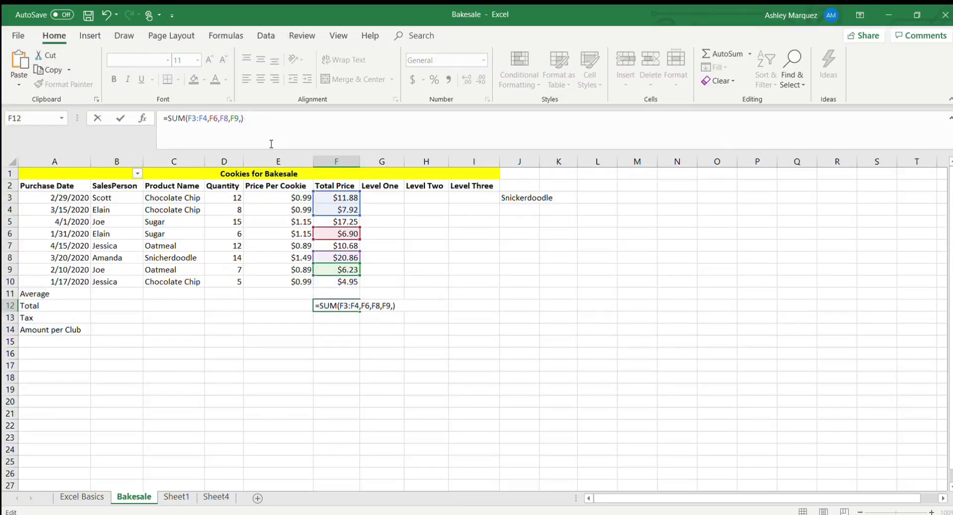
pyautogui.press('BackSpace')
pyautogui.press('BackSpace')
pyautogui.press('BackSpace')
pyautogui.press('BackSpace')
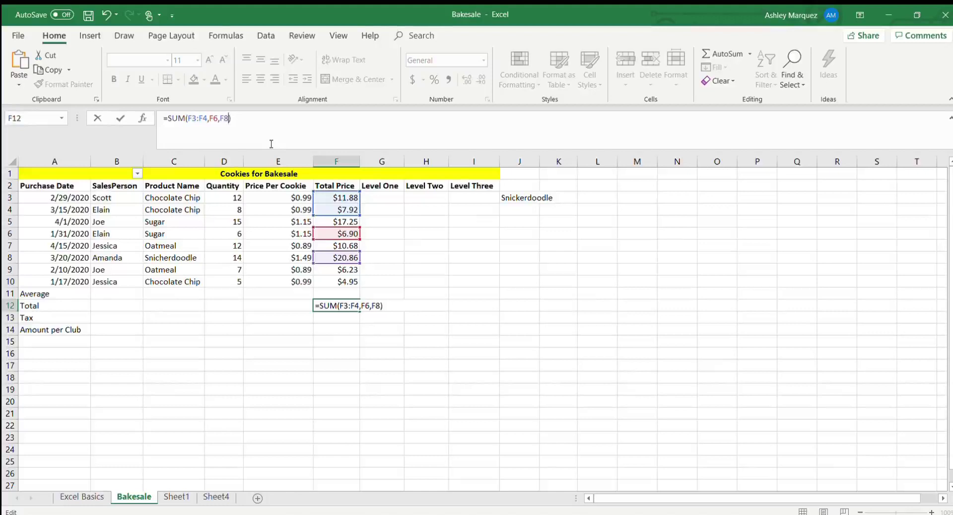
pyautogui.write(':F10')
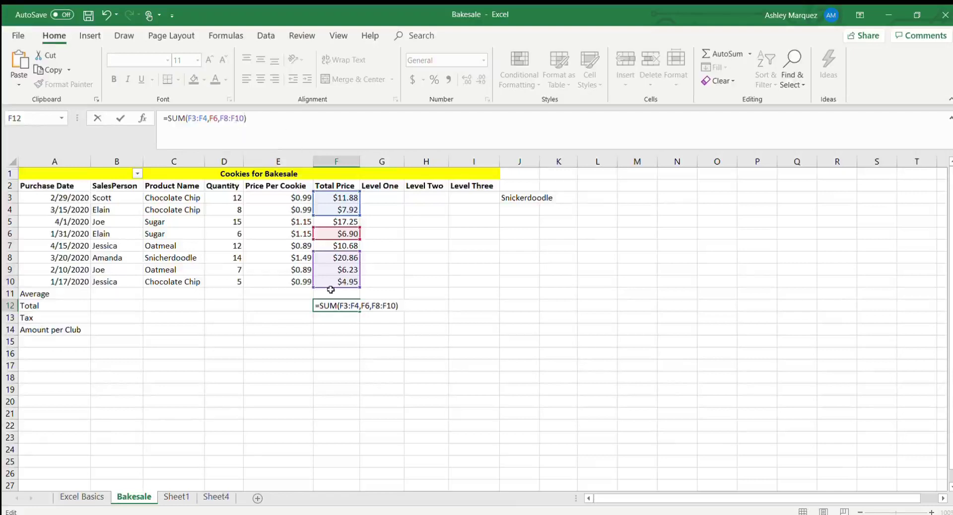
# Discard the unfinished SUM formula in F12.
pyautogui.moveTo(271, 117); pyautogui.dragTo(154, 114)
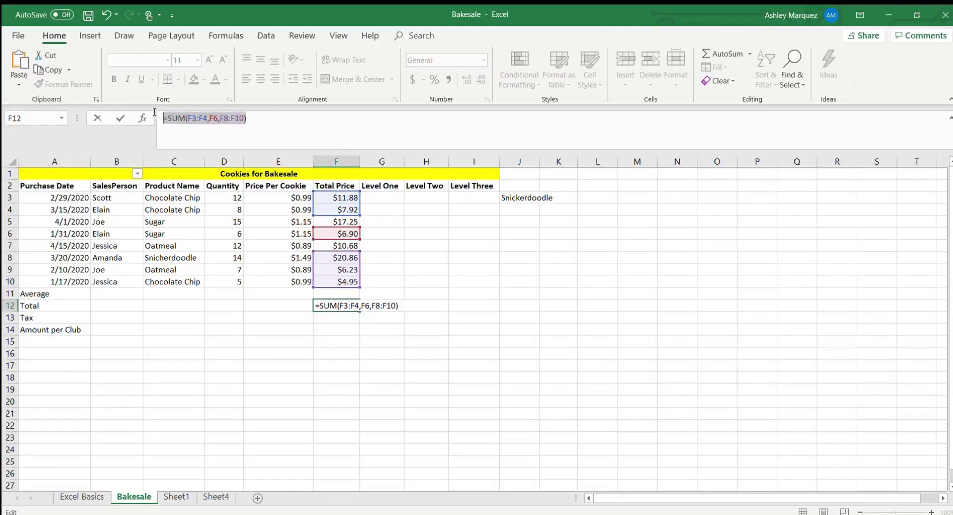
pyautogui.press('BackSpace')
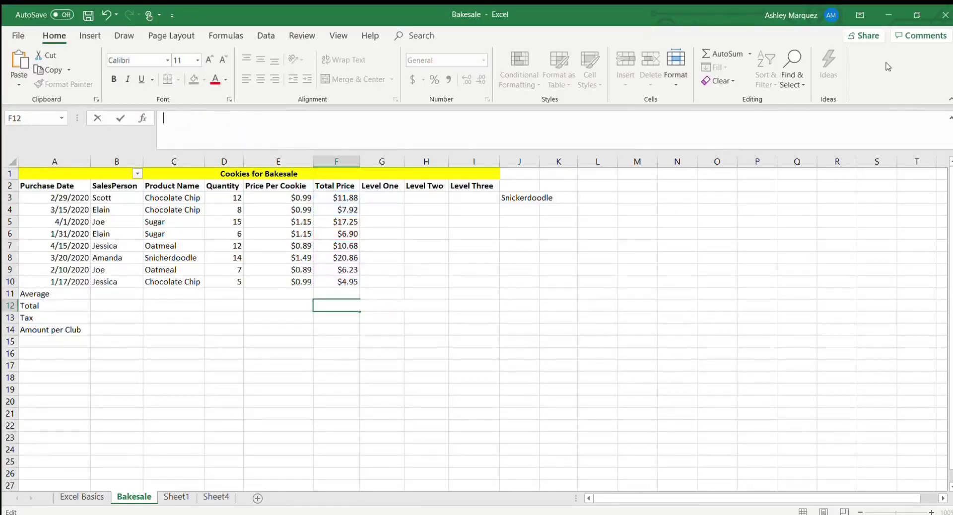
pyautogui.press('Escape')
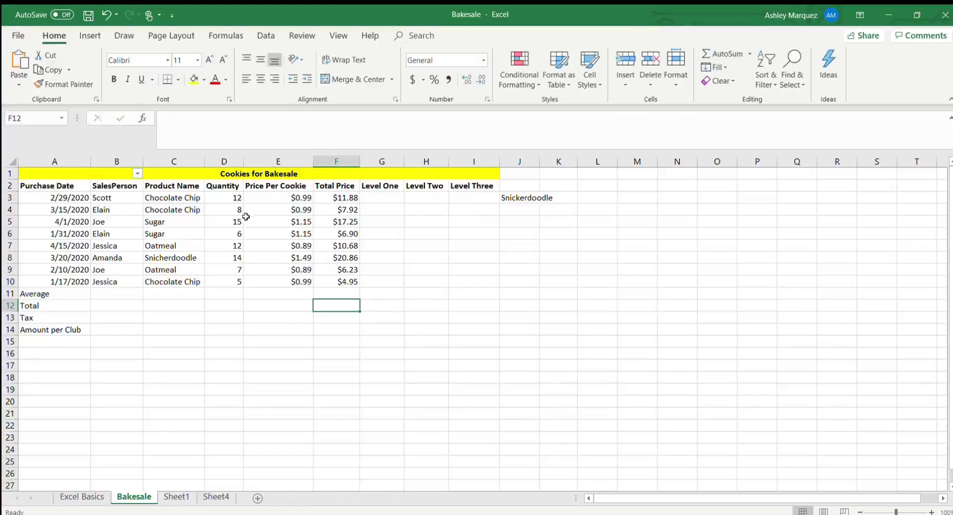
# Sum the whole Total Price column in the Total row, cell F12, with AutoSum.
pyautogui.moveTo(337, 197); pyautogui.dragTo(337, 246)
pyautogui.click(337, 317)
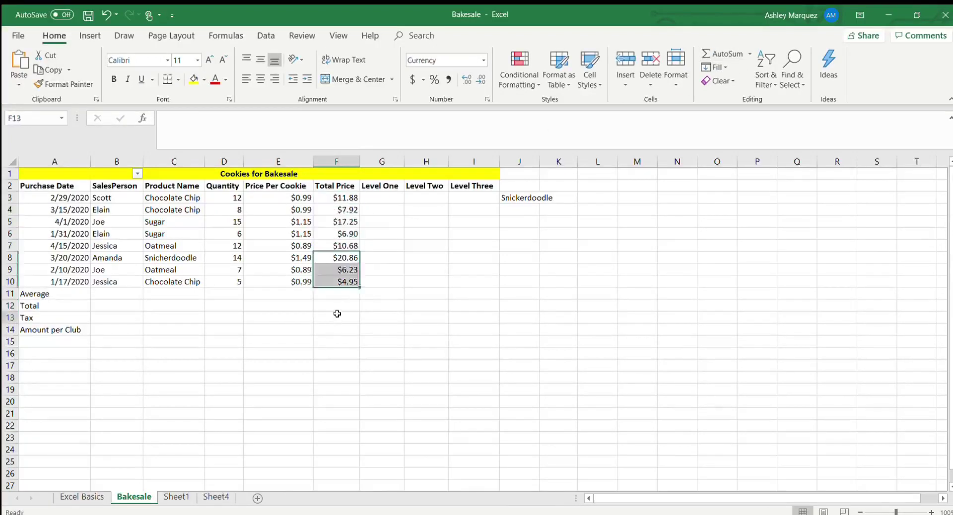
pyautogui.click(337, 306)
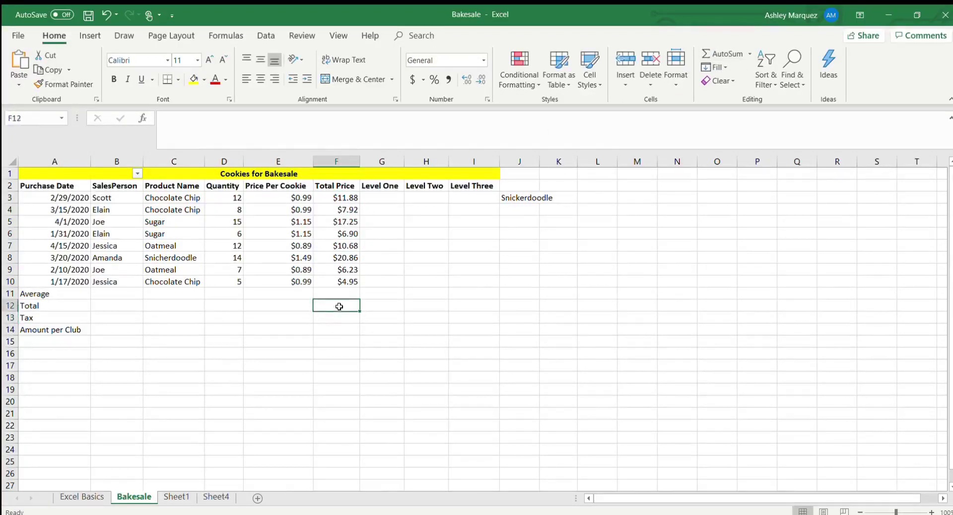
pyautogui.click(714, 54)
pyautogui.press('Return')
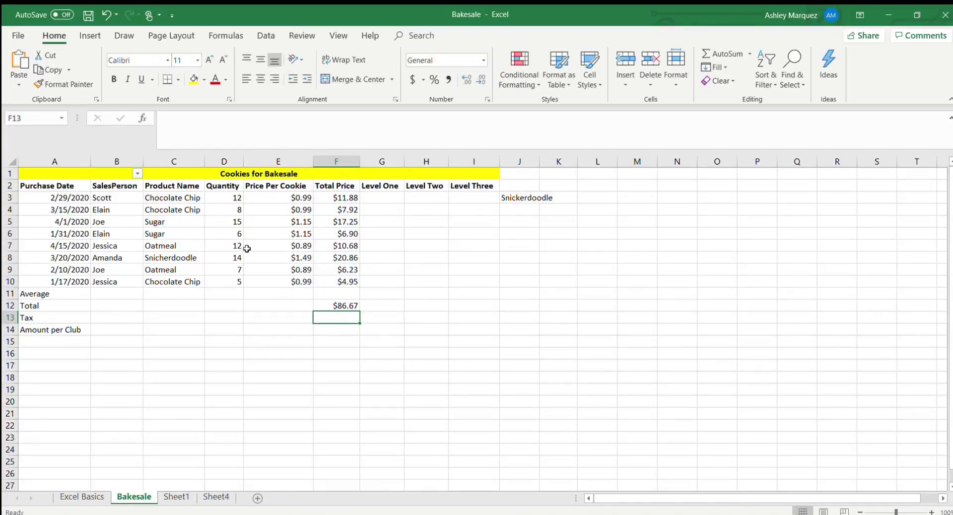
# Calculate the tax in F13 with the formula =F12*0.0825 and check the entered formula.
pyautogui.click(196, 125)
pyautogui.write('=')
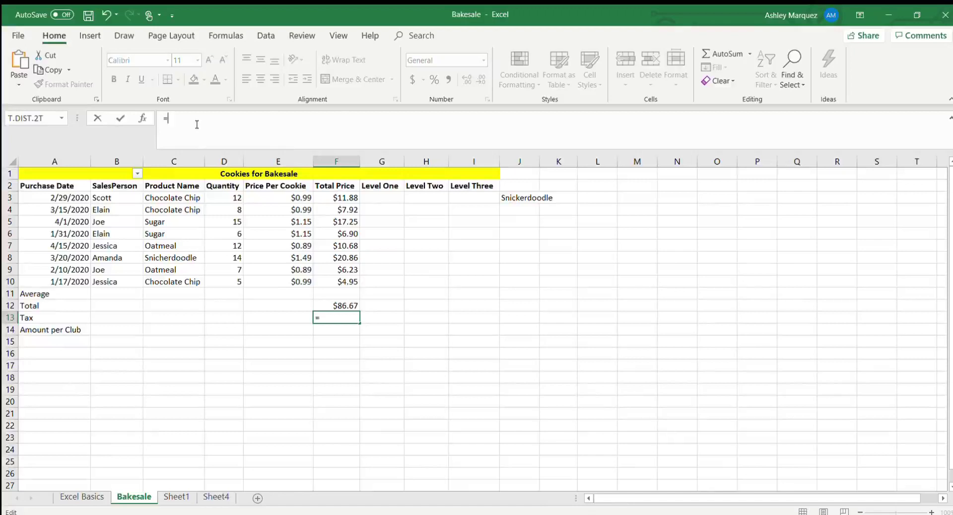
pyautogui.click(339, 306)
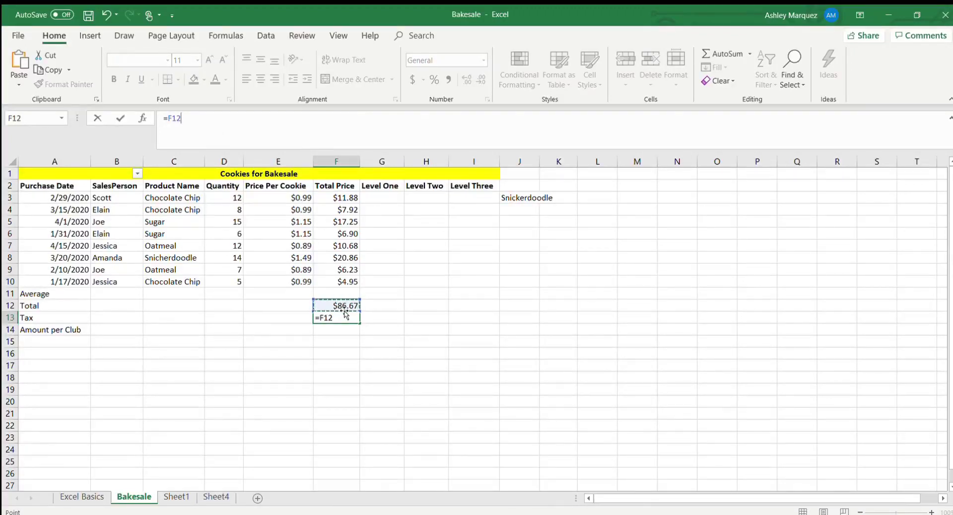
pyautogui.write('*0.0825')
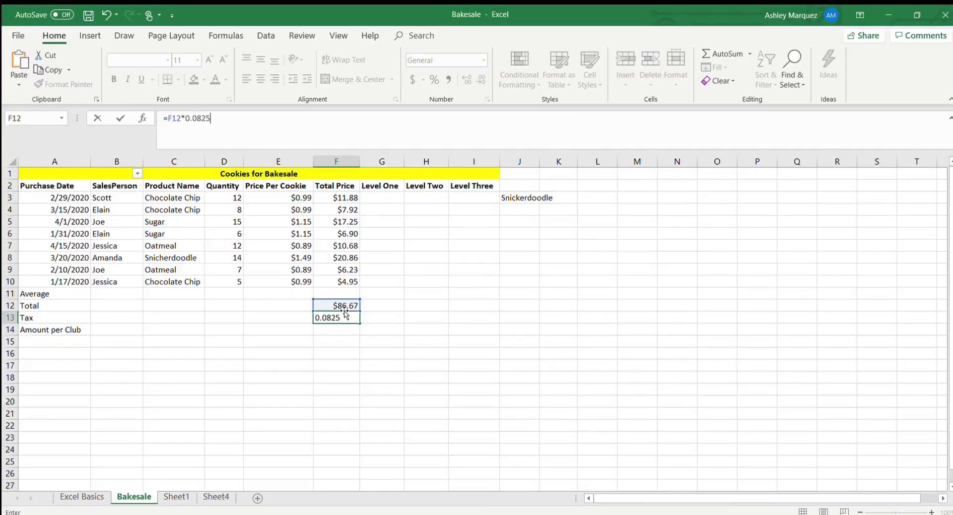
pyautogui.press('Return')
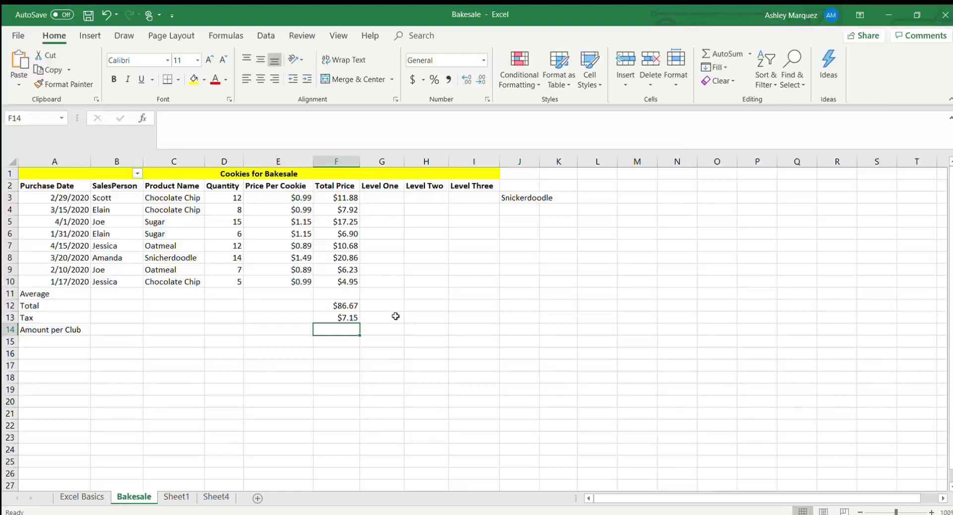
pyautogui.click(349, 314)
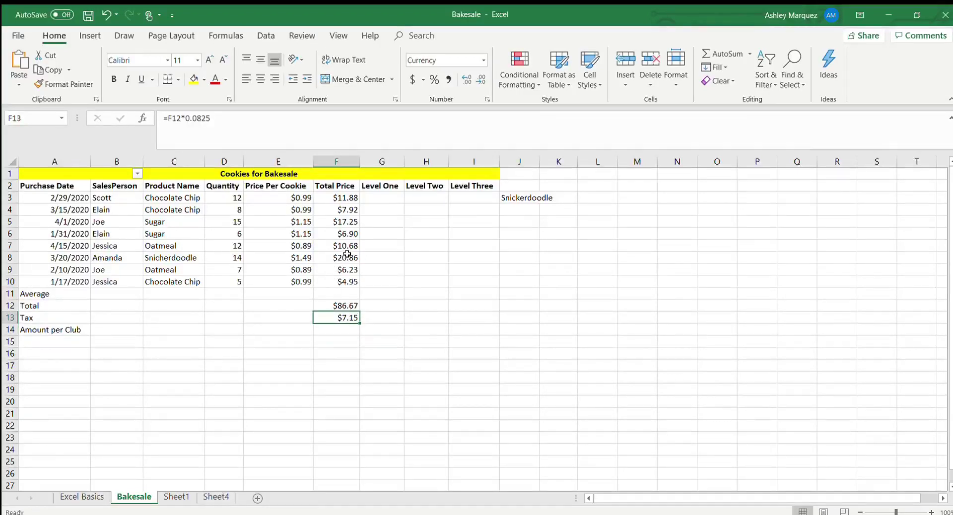
# Calculate the Amount per Club in F14 with the formula =(F12-F13)/3.
pyautogui.click(343, 328)
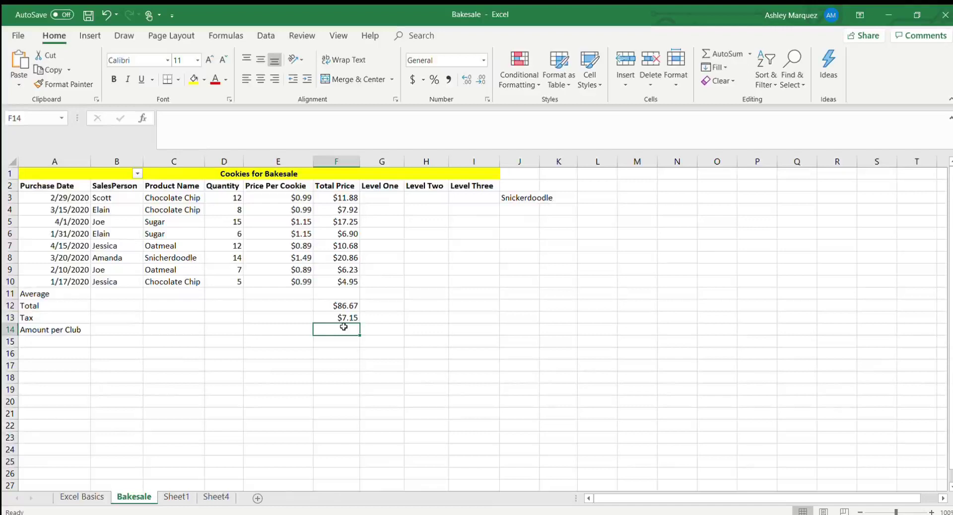
pyautogui.write('=')
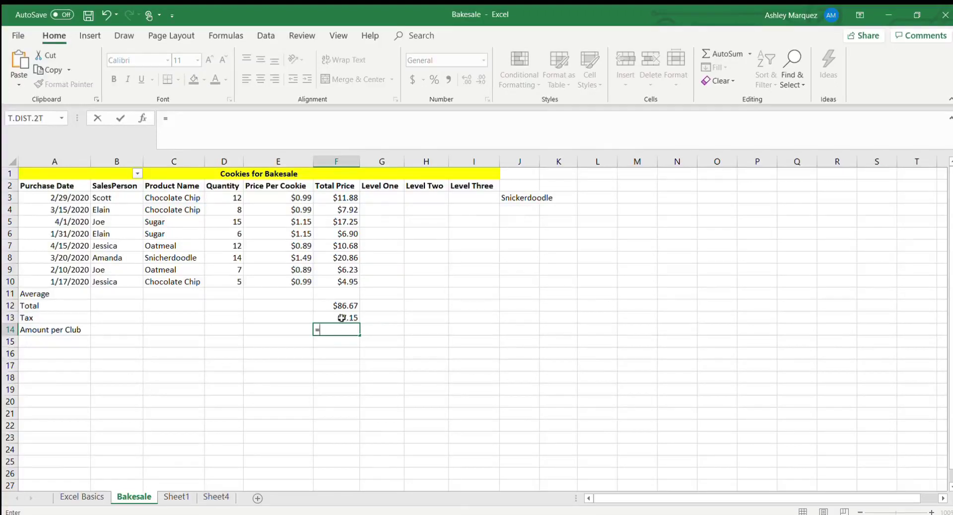
pyautogui.write('(')
pyautogui.click(344, 306)
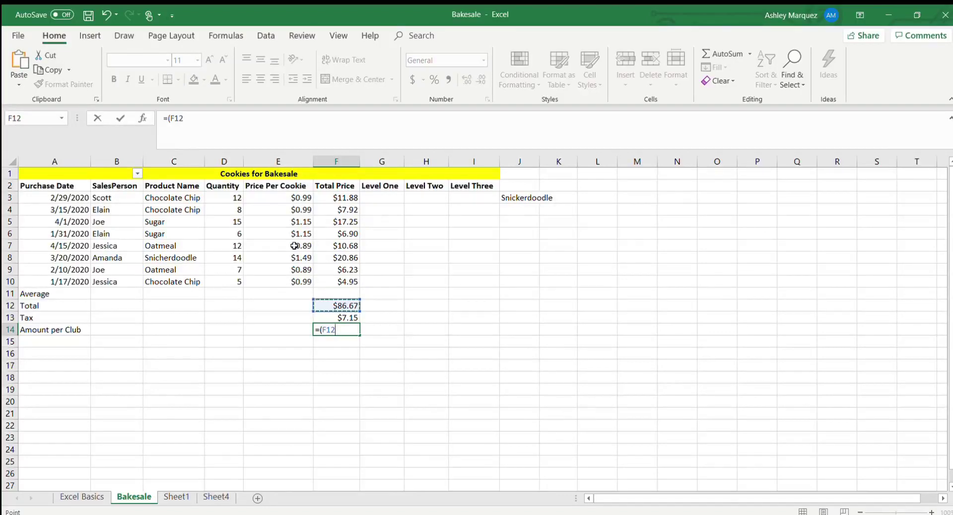
pyautogui.write('-')
pyautogui.click(340, 318)
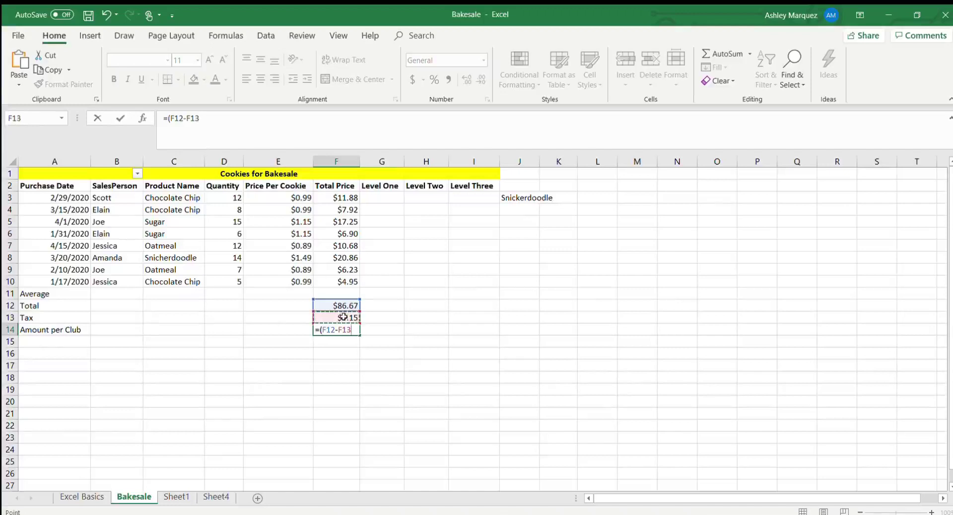
pyautogui.write(')')
pyautogui.write('/3')
pyautogui.press('Return')
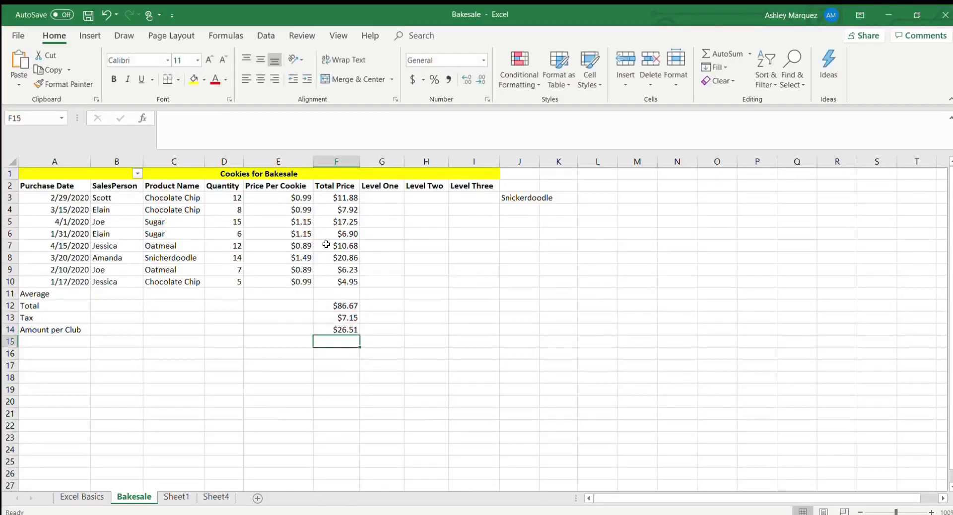
# Try decreasing and increasing the decimal places of the Amount per Club in F14, ending at two decimals.
pyautogui.click(342, 329)
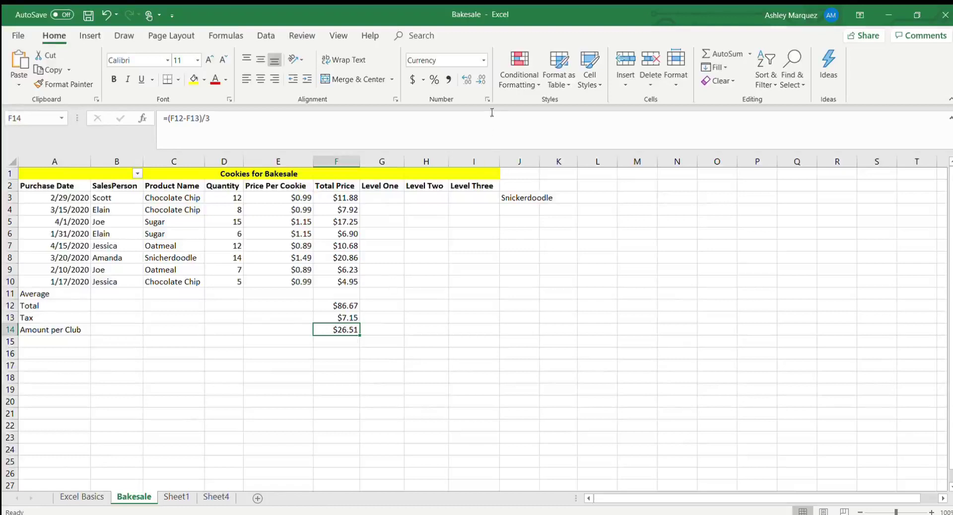
pyautogui.click(478, 80)
pyautogui.click(467, 79)
pyautogui.click(467, 78)
pyautogui.click(466, 79)
pyautogui.click(481, 78)
pyautogui.click(481, 79)
# Look up the slope function by searching for "slope" in the Insert Function dialog.
pyautogui.click(233, 35)
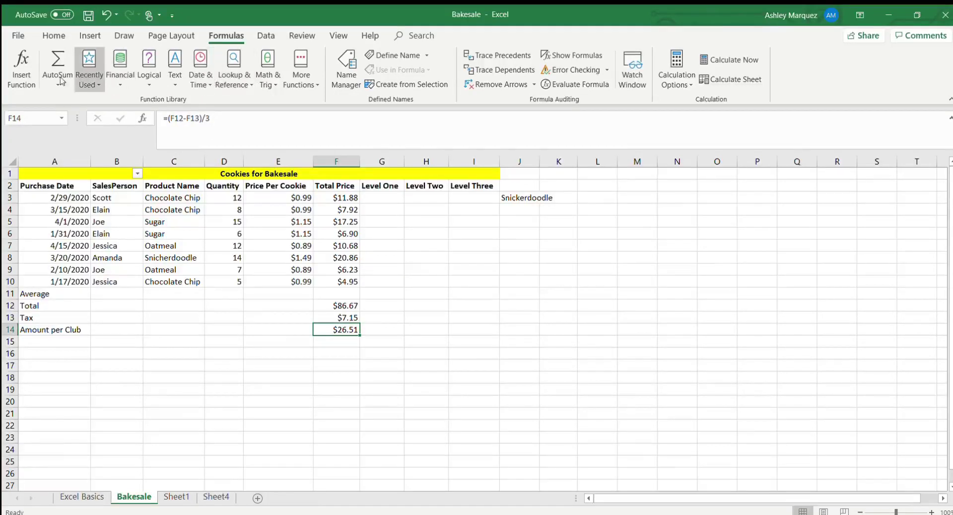
pyautogui.click(21, 79)
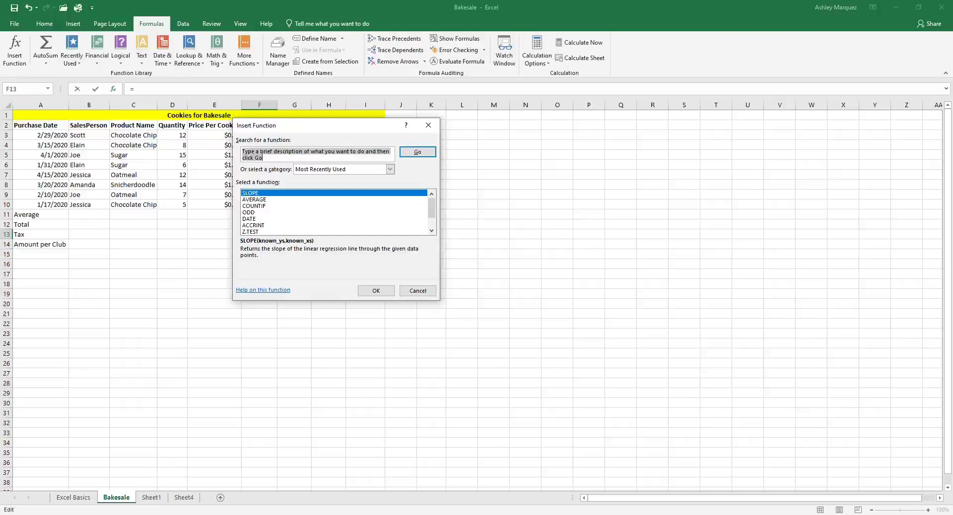
pyautogui.write('slope')
pyautogui.press('Return')
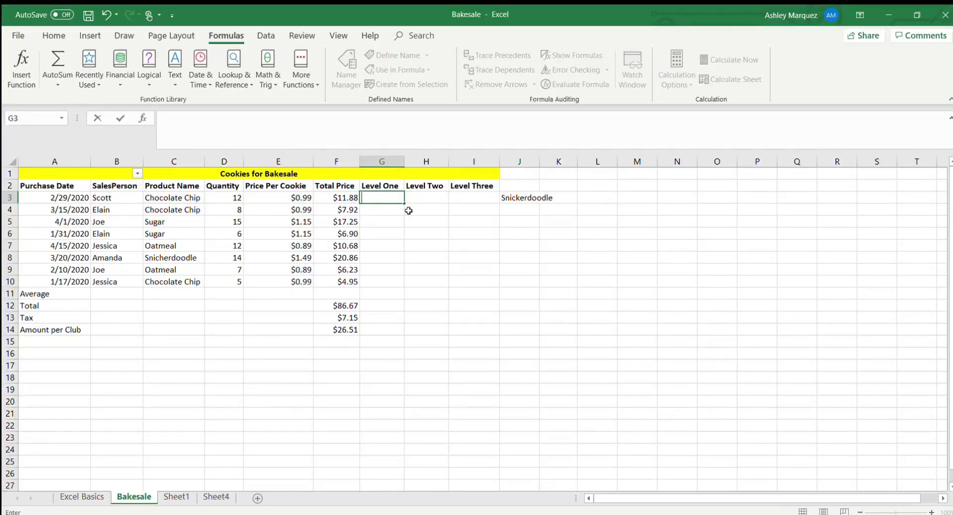
# Enter the Level One formula =IF(D3>6,"Candy","") in G3 and copy it down through G10.
pyautogui.write('=I')
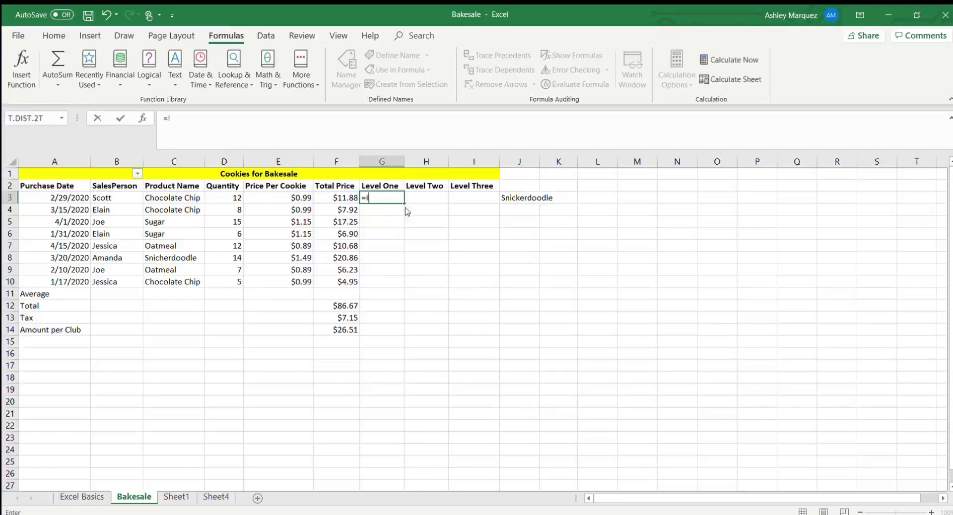
pyautogui.write('F(')
pyautogui.click(221, 199)
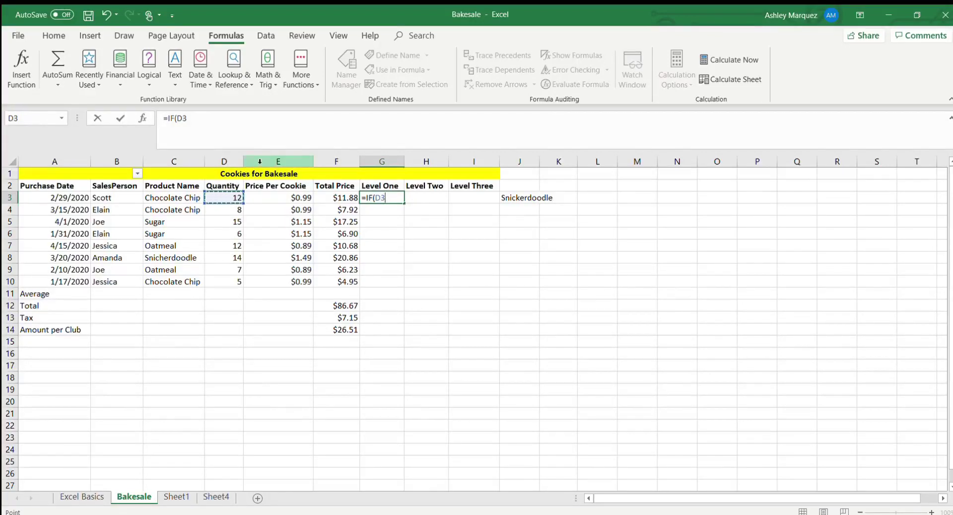
pyautogui.write('>6,')
pyautogui.write('Candy')
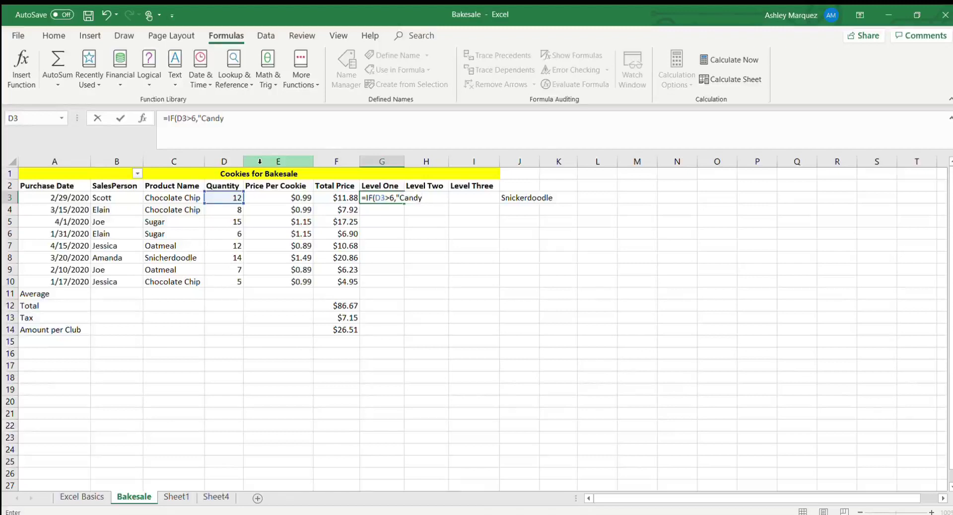
pyautogui.write('"')
pyautogui.write('"")')
pyautogui.press('Return')
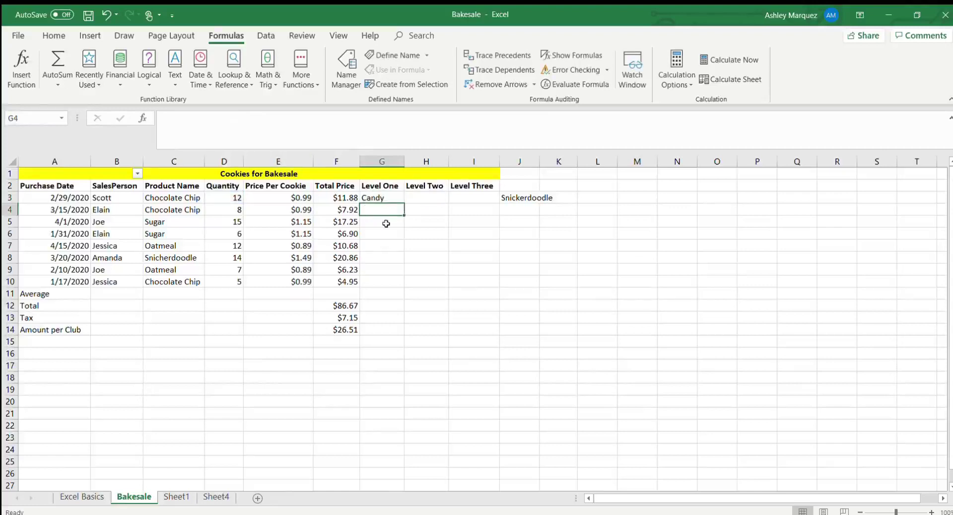
pyautogui.click(389, 196)
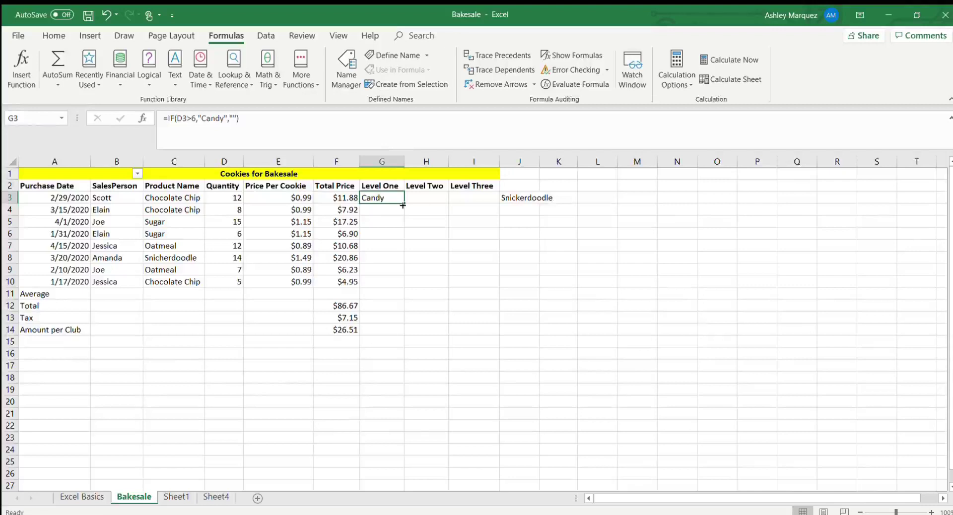
pyautogui.moveTo(402, 205); pyautogui.dragTo(390, 286)
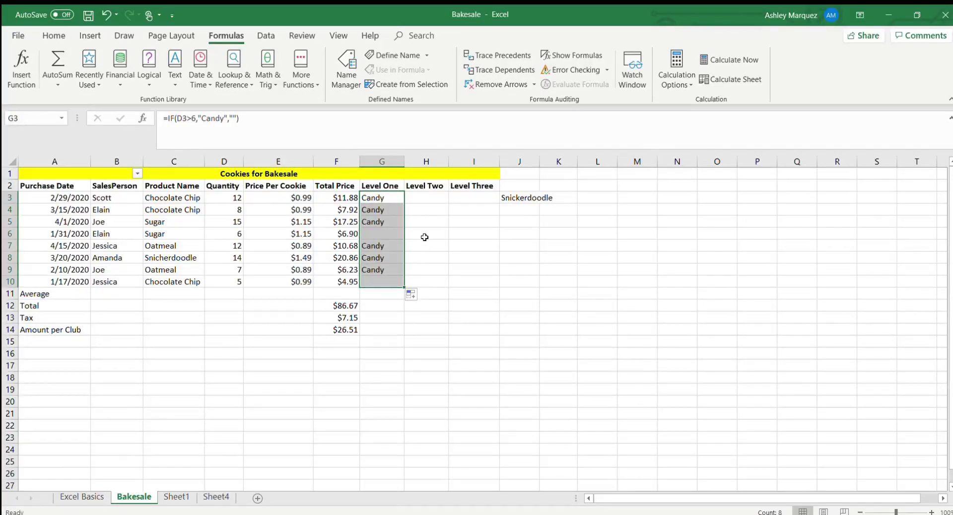
# Enter the Level Two formula =IF(AND(D3>10,F3>11),"Headphones","") in H3.
pyautogui.click(431, 198)
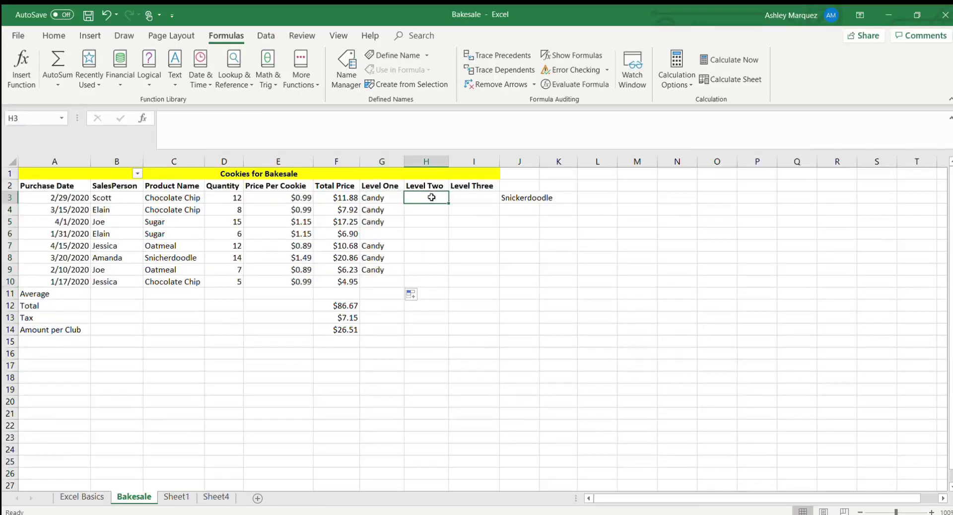
pyautogui.click(360, 126)
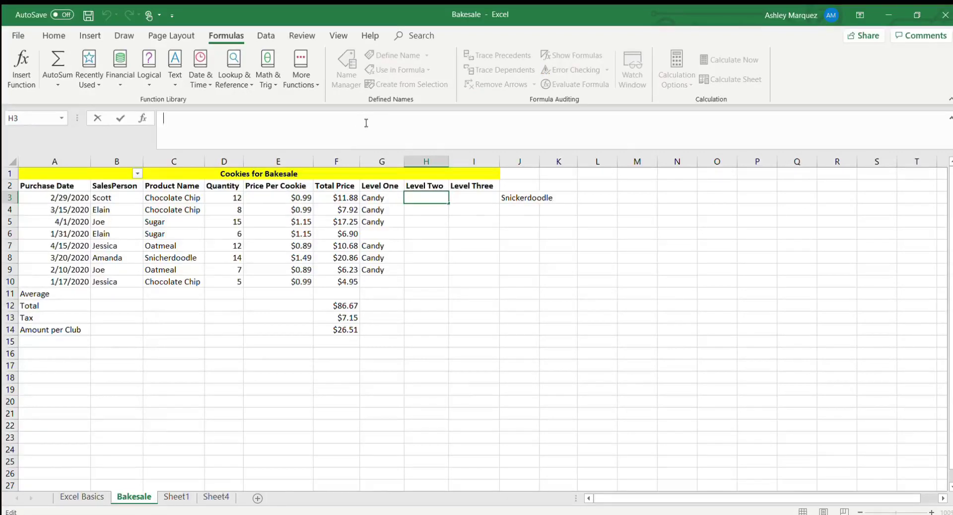
pyautogui.write('=IF')
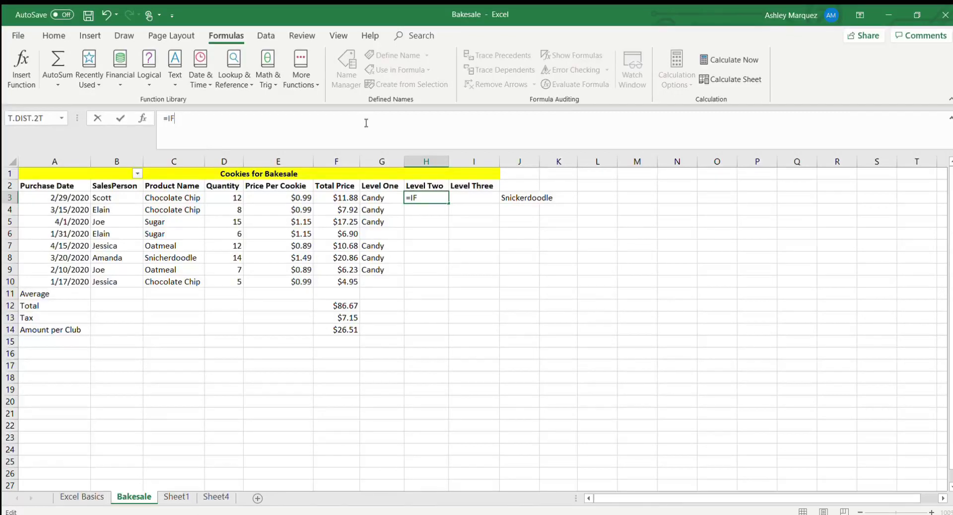
pyautogui.write('(AND')
pyautogui.write('(')
pyautogui.click(224, 197)
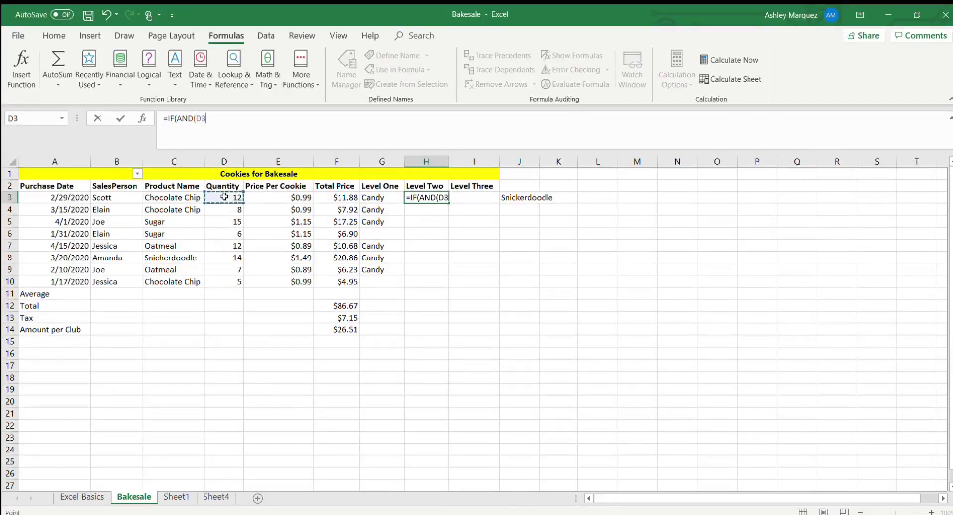
pyautogui.write('>10,')
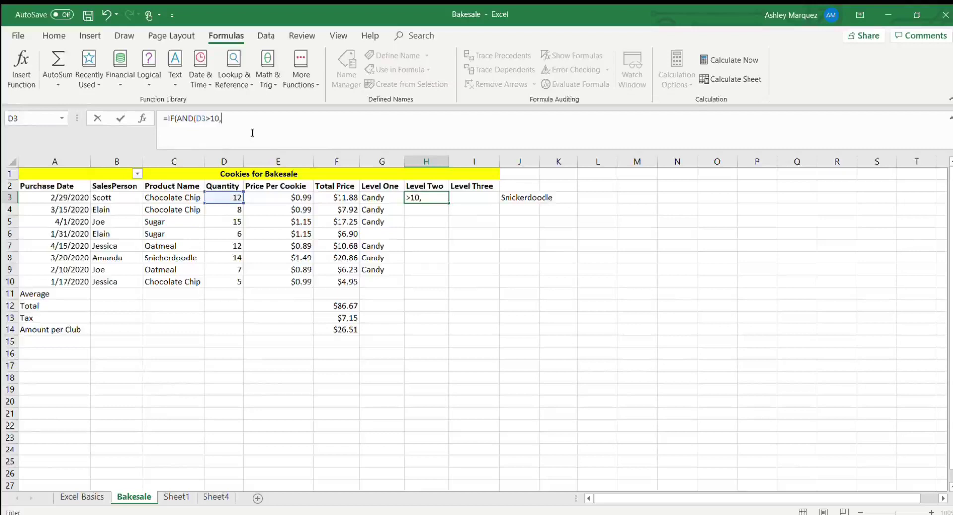
pyautogui.click(343, 197)
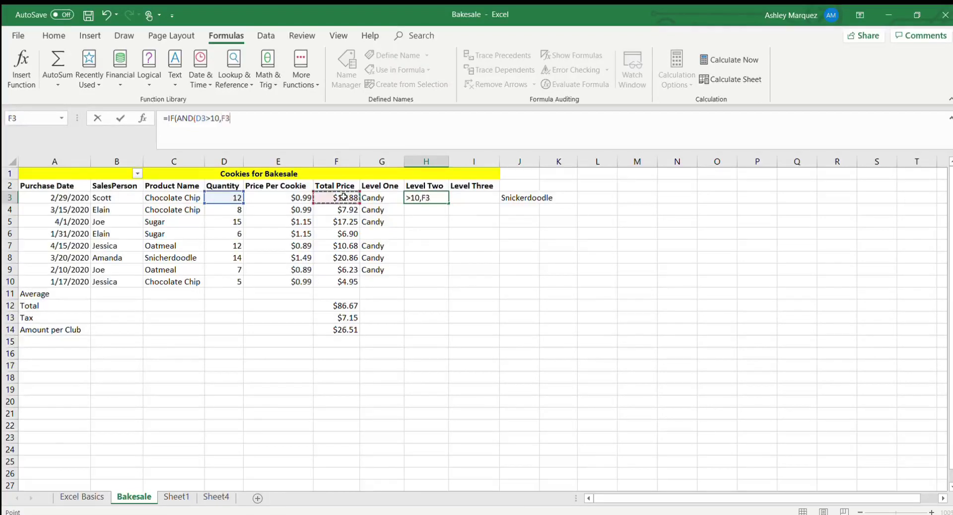
pyautogui.write('>11)')
pyautogui.write(',"Headphon')
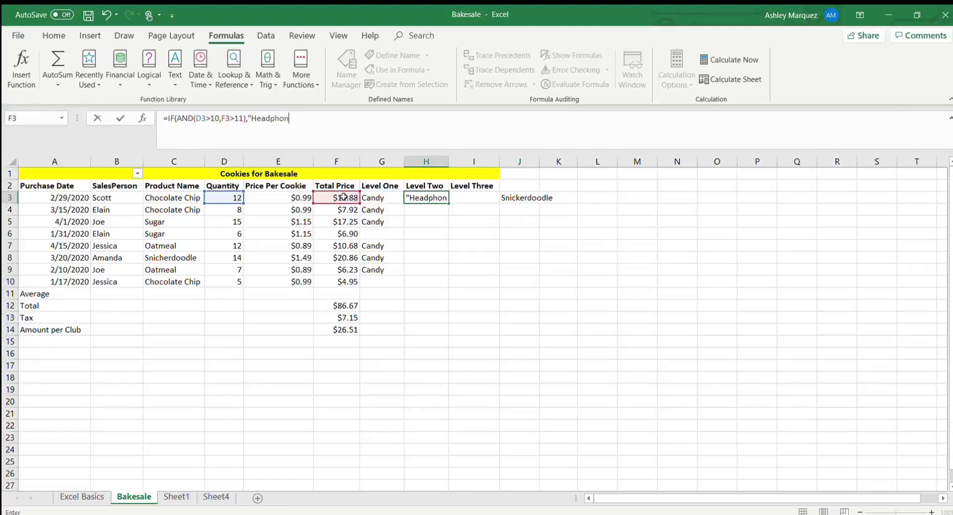
pyautogui.write('es","")')
pyautogui.press('Return')
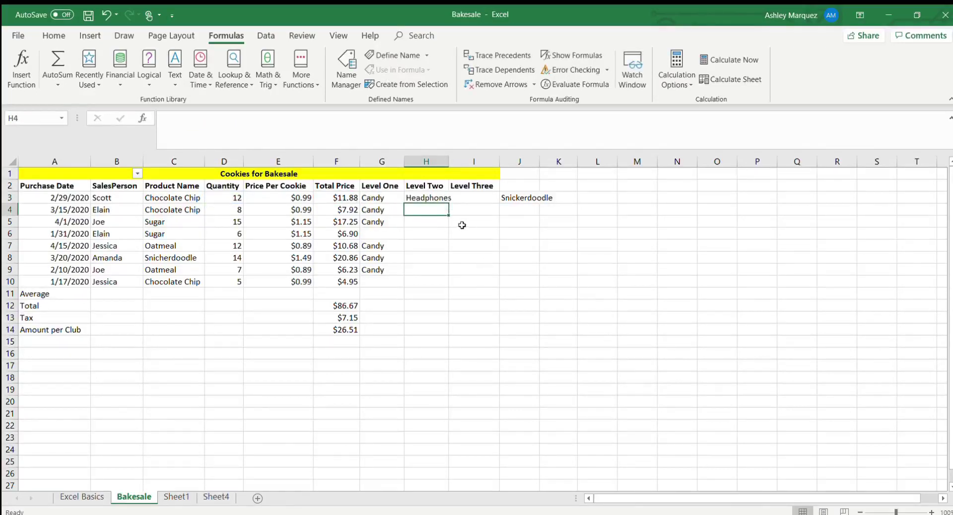
# Fit column H's width to its content and copy the Level Two formula from H3 down through H10.
pyautogui.click(436, 195)
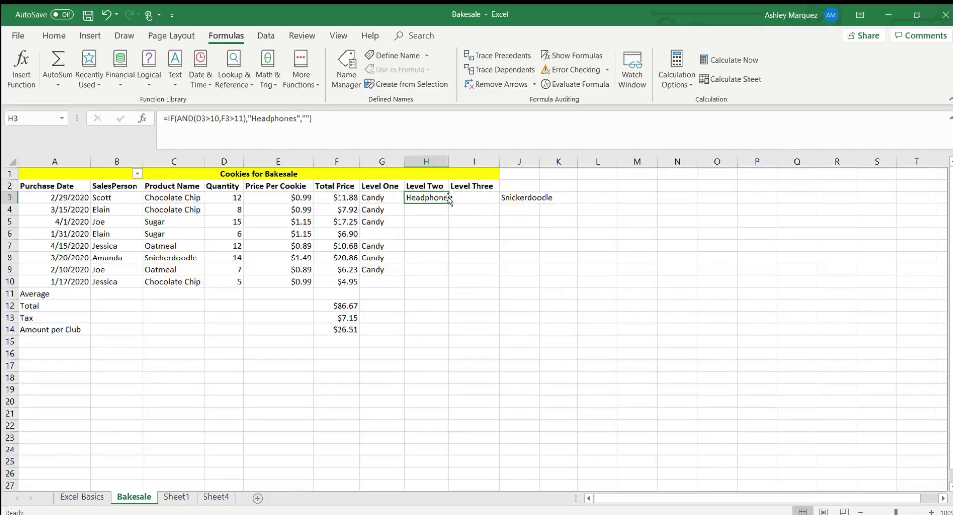
pyautogui.doubleClick(449, 161)
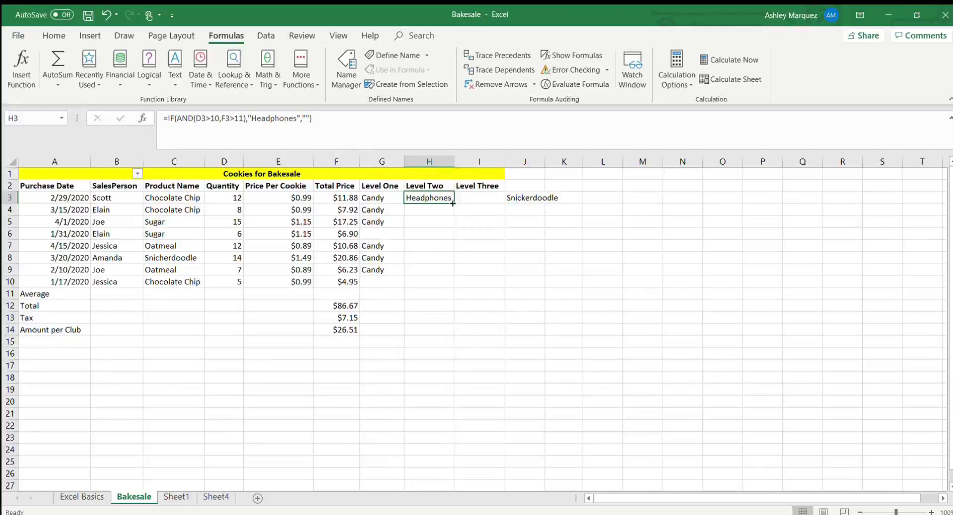
pyautogui.moveTo(453, 204); pyautogui.dragTo(441, 282)
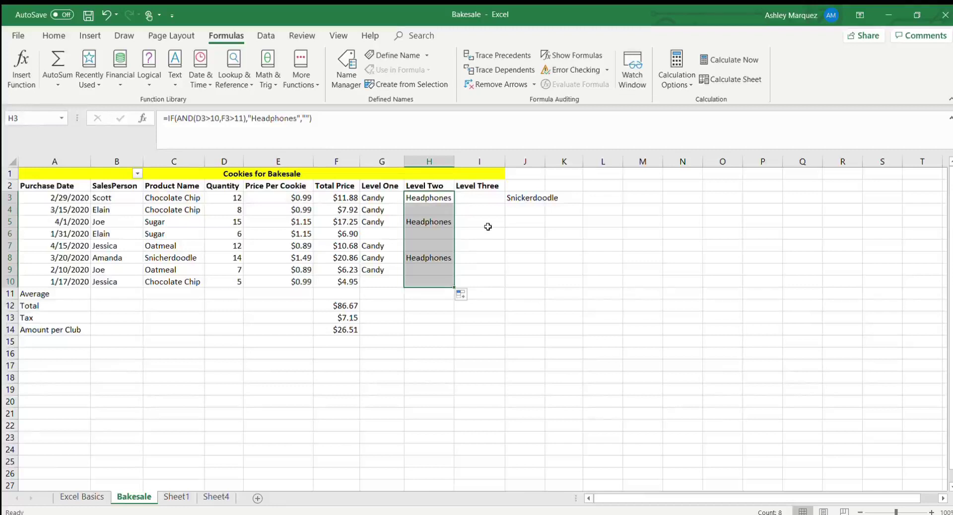
# Begin the Level Three formula in I3 with the first condition, =IF(D3<10, "1 ticket".
pyautogui.click(479, 198)
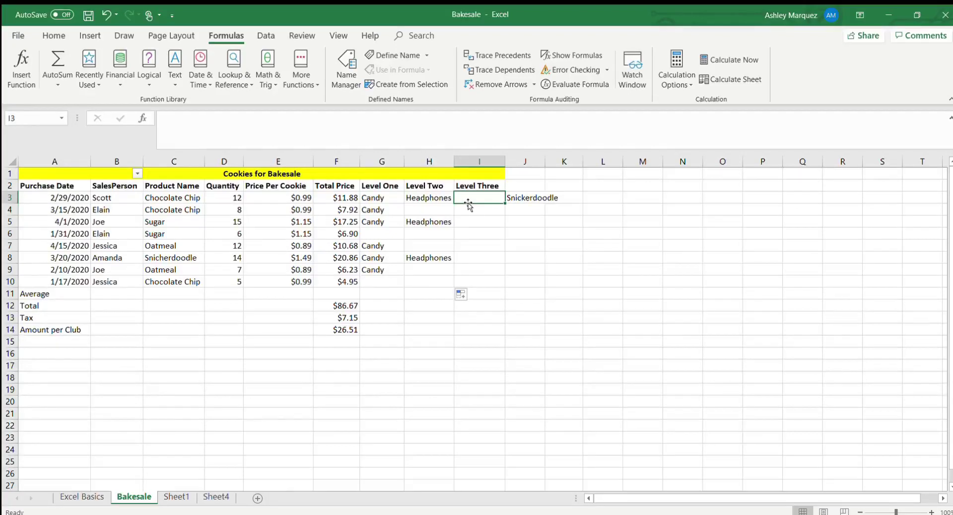
pyautogui.click(249, 115)
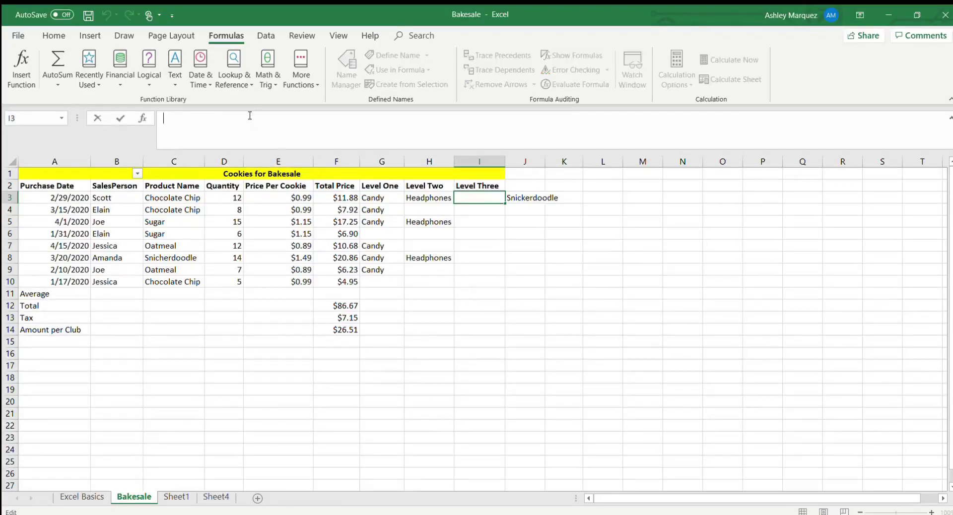
pyautogui.write('=IF')
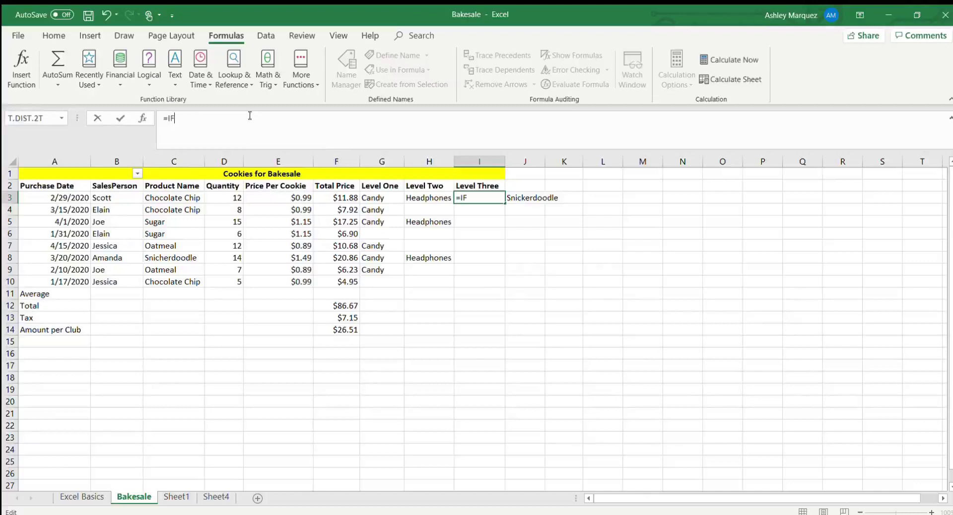
pyautogui.write('(')
pyautogui.click(230, 198)
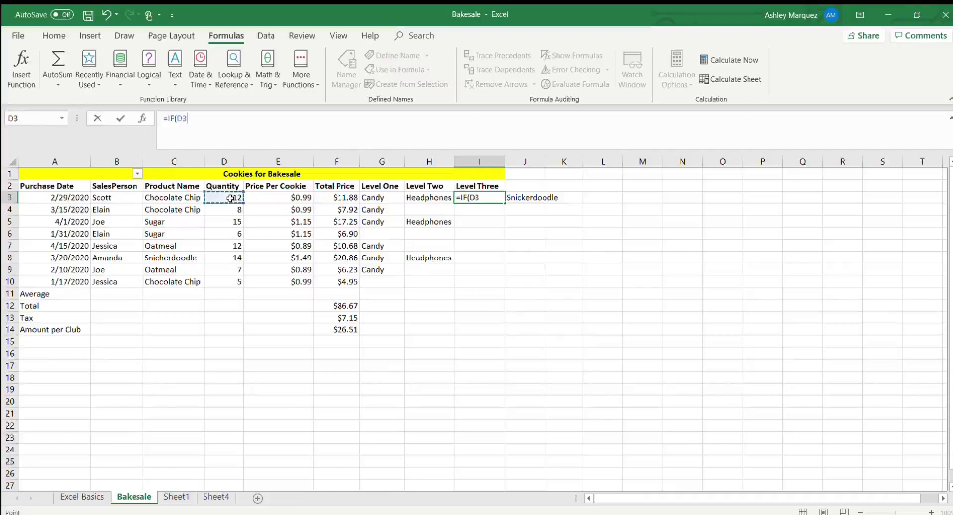
pyautogui.write('<10,')
pyautogui.write('1 ti')
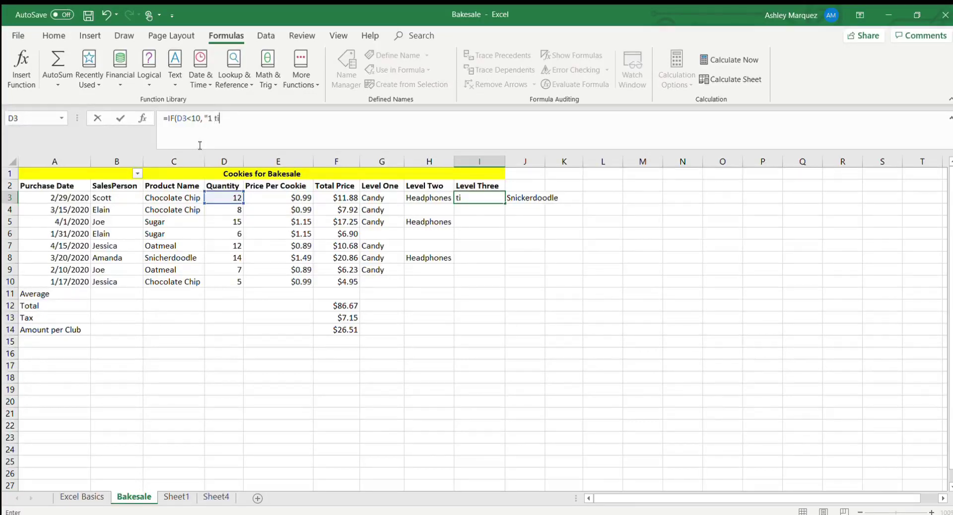
pyautogui.write('cket"')
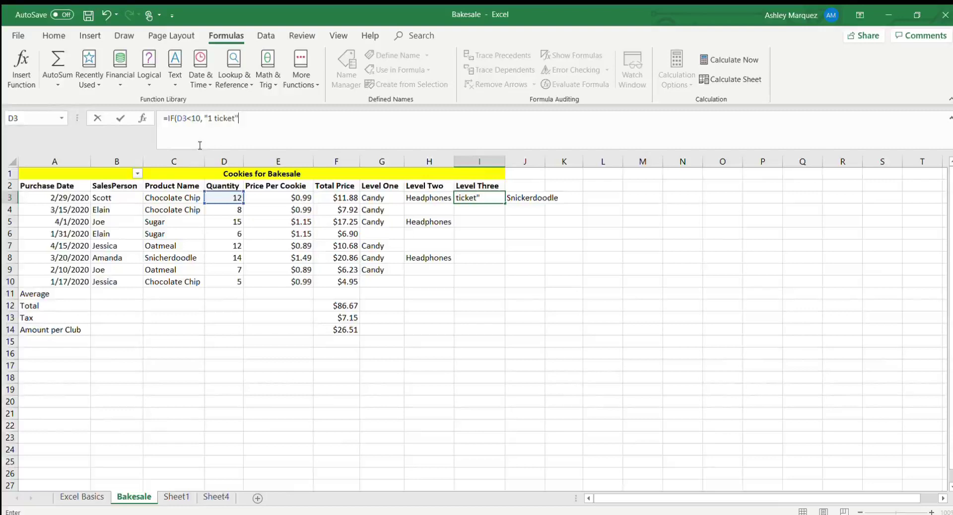
# Complete the I3 formula with the nested IF(D3>=10, "2 tickets", "") and copy it down through I10.
pyautogui.write(',')
pyautogui.write('IF(')
pyautogui.click(223, 197)
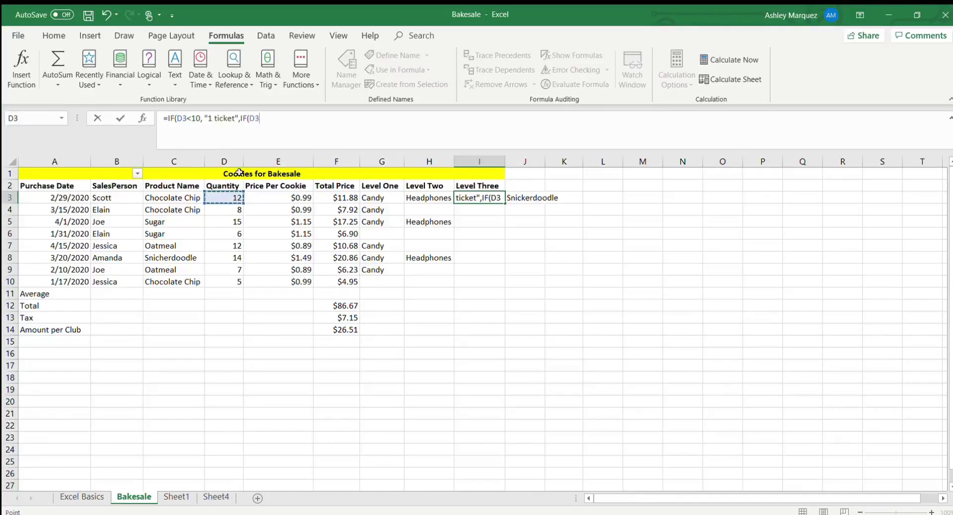
pyautogui.write('>=10')
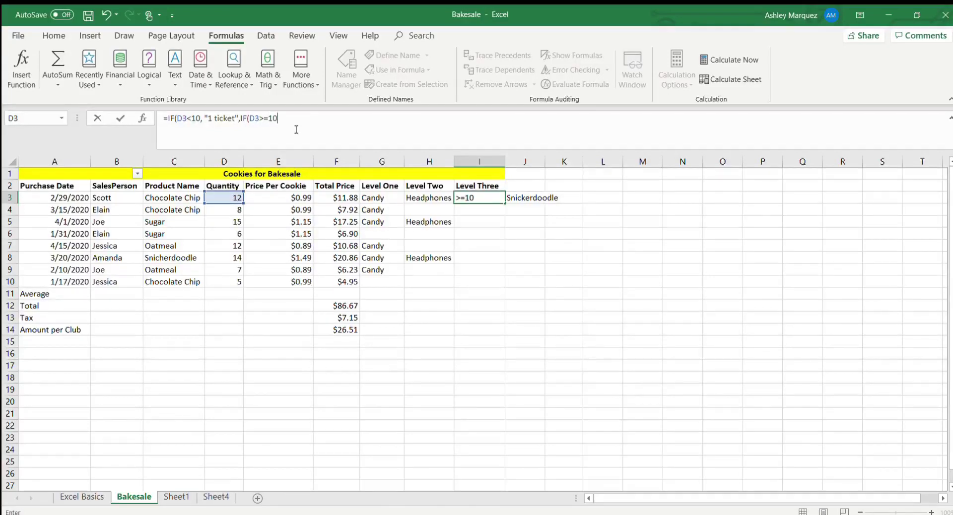
pyautogui.write(', ')
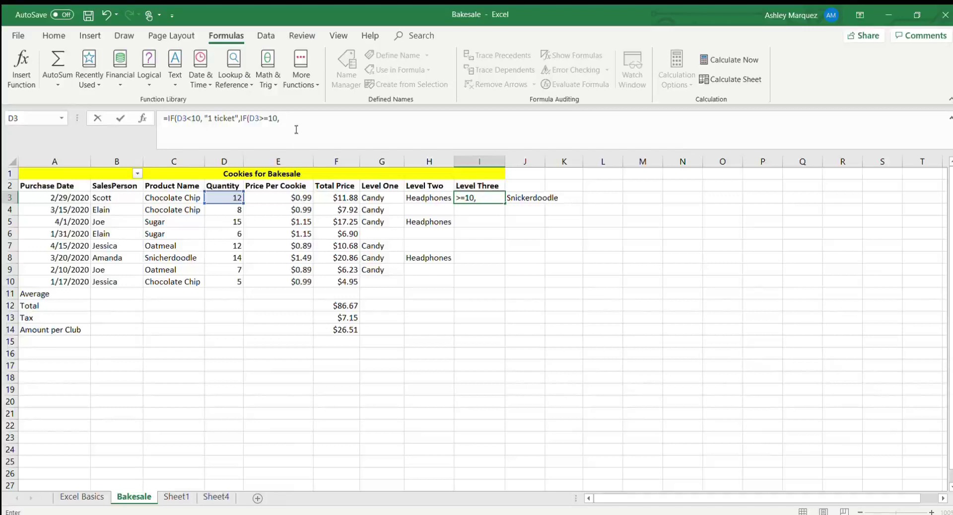
pyautogui.write('"')
pyautogui.write('2')
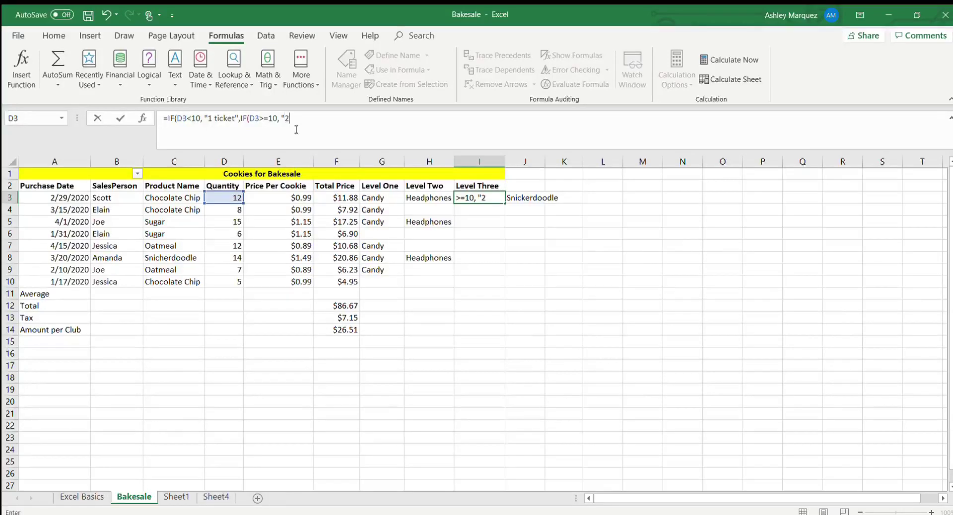
pyautogui.write(' tickets", ""))')
pyautogui.press('Return')
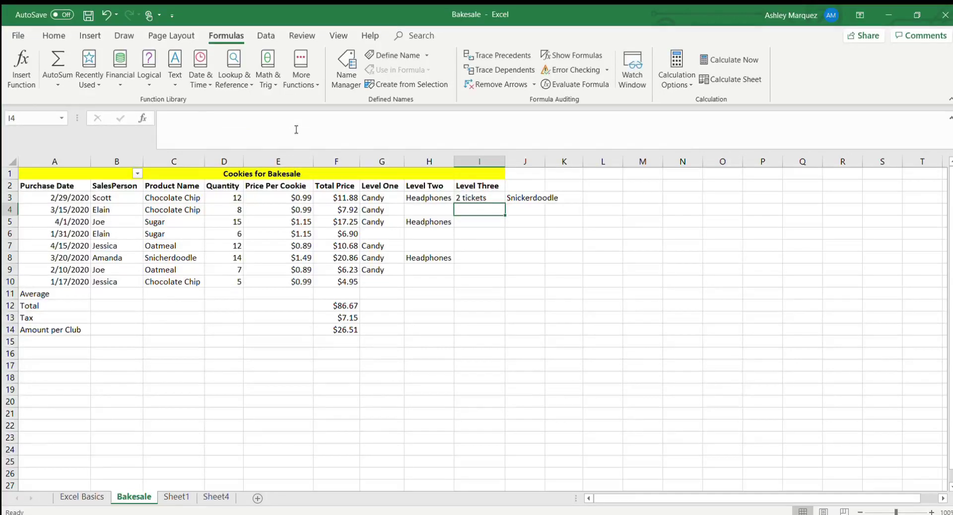
pyautogui.click(496, 197)
pyautogui.moveTo(505, 203); pyautogui.dragTo(496, 288)
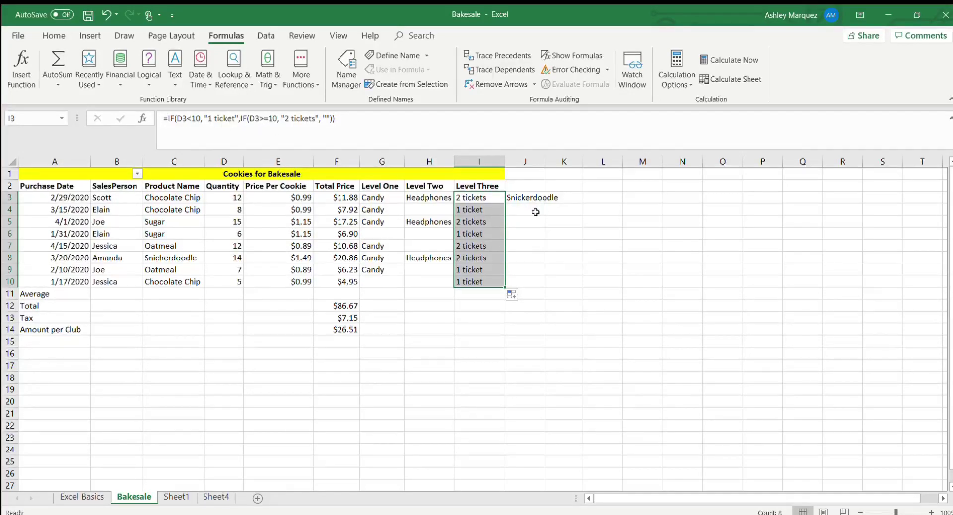
# Fit column J's width to its content and begin a VLOOKUP formula in K3 with C8 as the lookup value.
pyautogui.moveTo(546, 160); pyautogui.dragTo(546, 161)
pyautogui.doubleClick(546, 161)
pyautogui.click(578, 195)
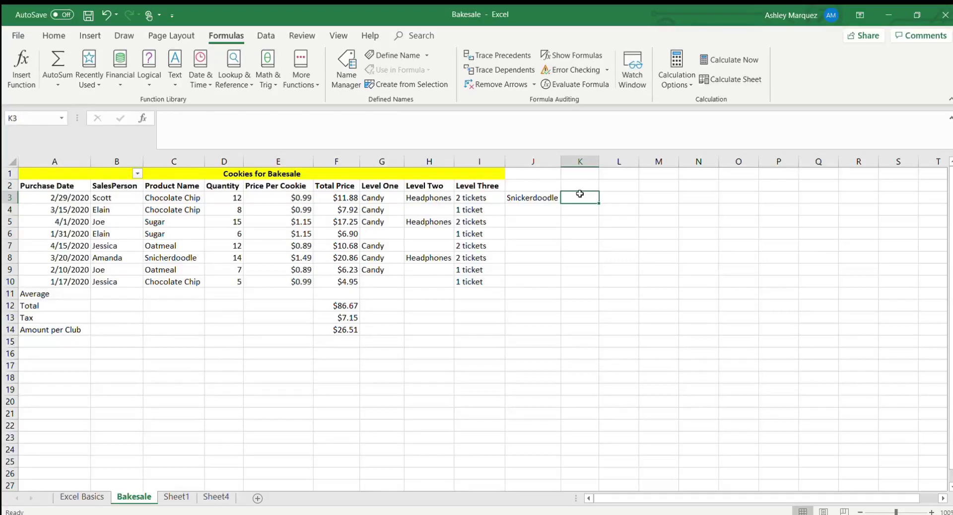
pyautogui.write('=')
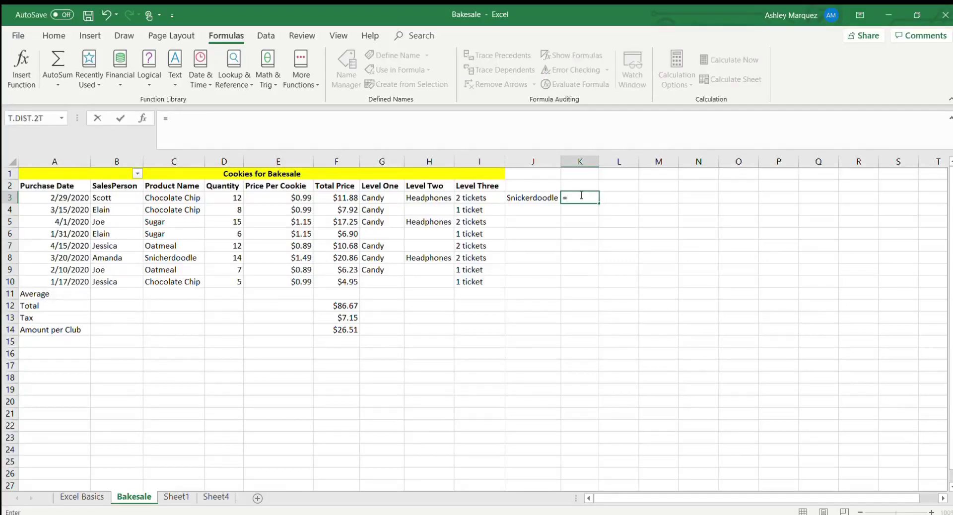
pyautogui.write('VL')
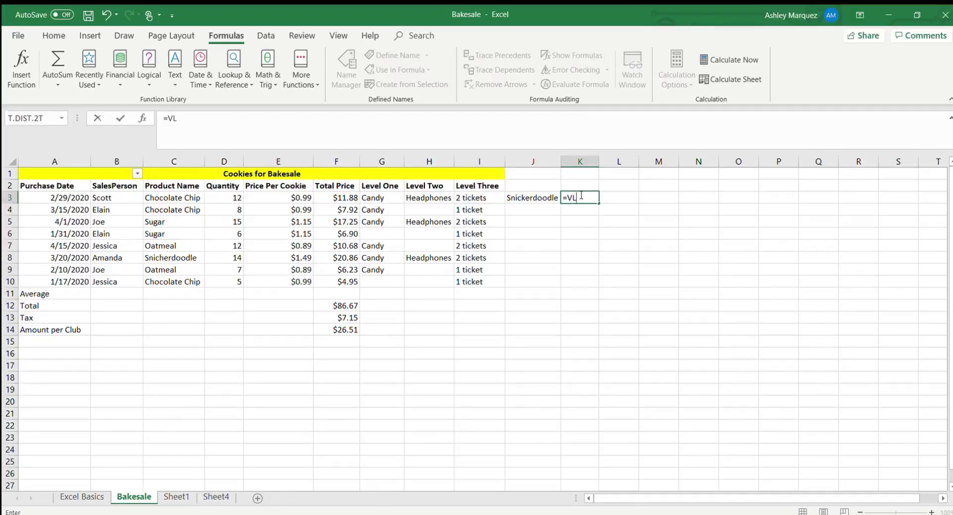
pyautogui.write('OOKUP(')
pyautogui.click(227, 122)
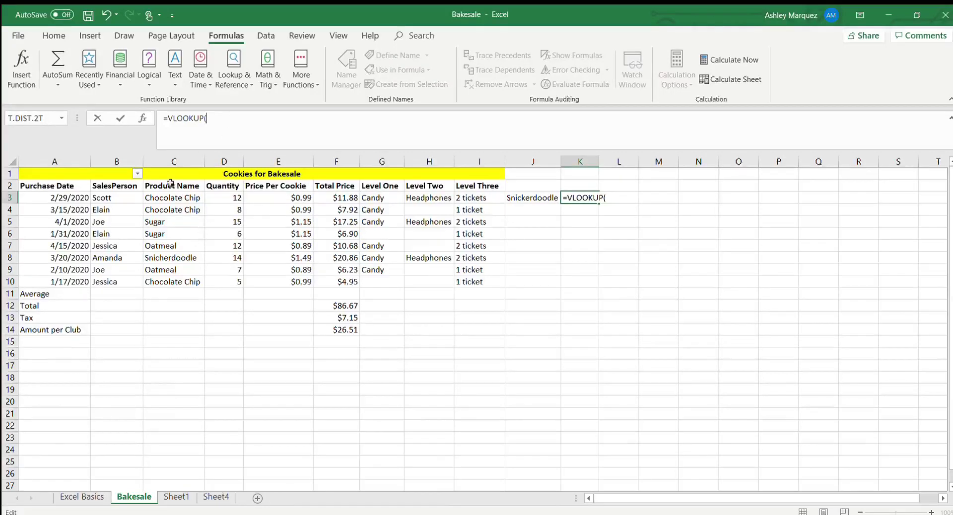
pyautogui.click(167, 257)
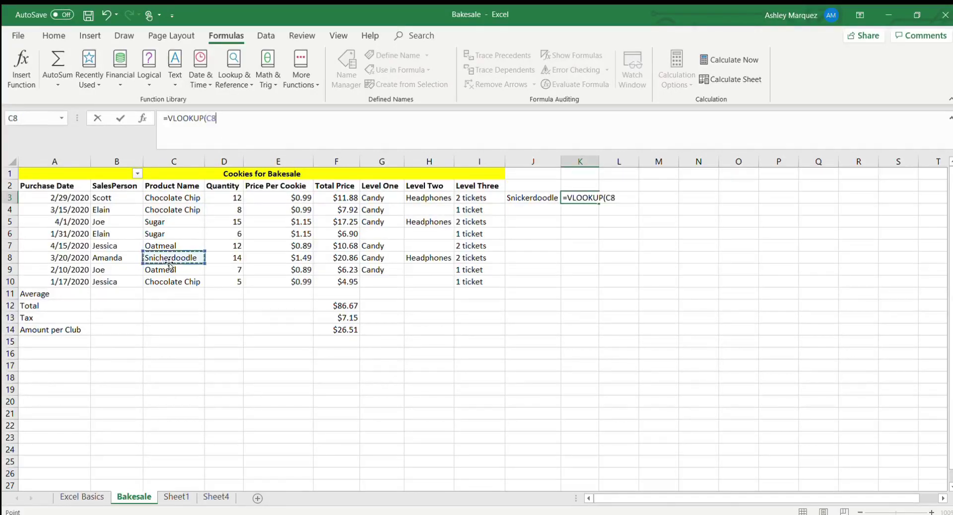
pyautogui.click(233, 117)
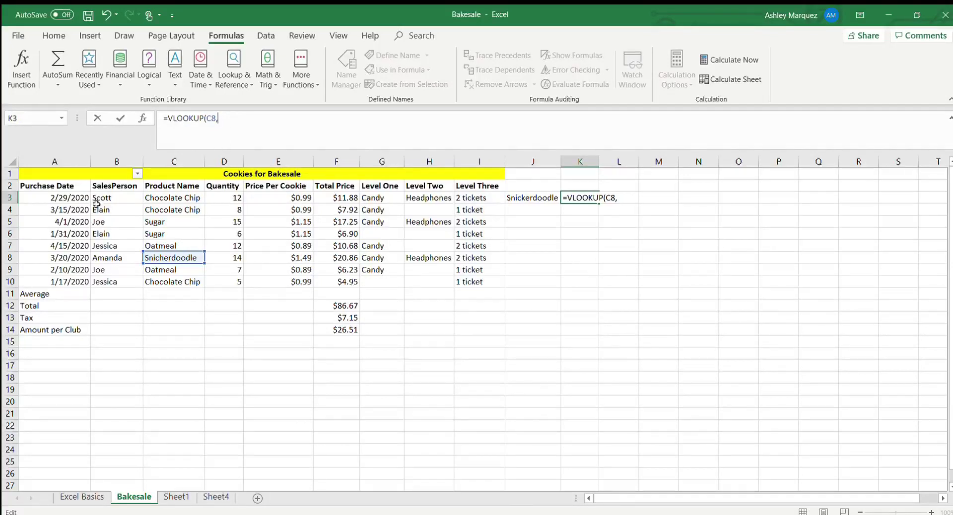
# Complete the K3 VLOOKUP with the table range C2:D10, column index 2 and FALSE for an exact match.
pyautogui.moveTo(154, 185); pyautogui.dragTo(218, 281)
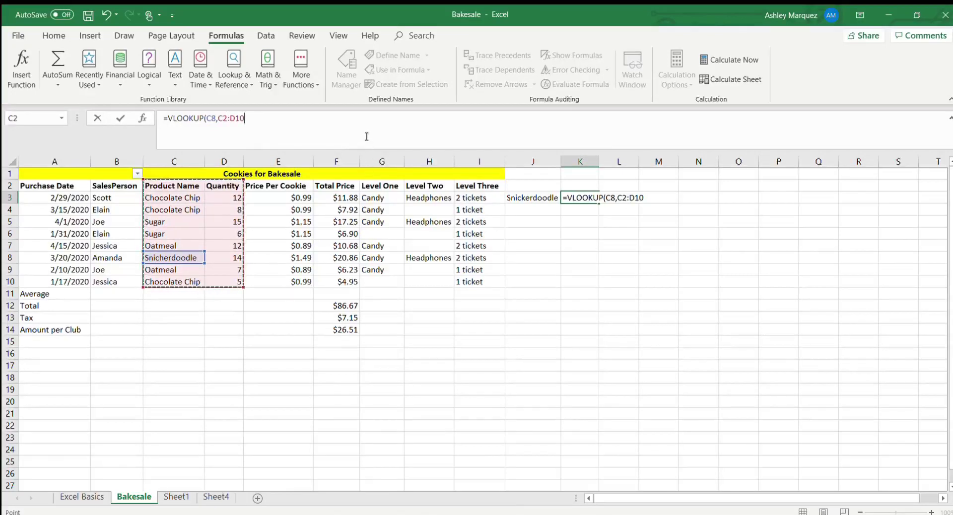
pyautogui.write(',')
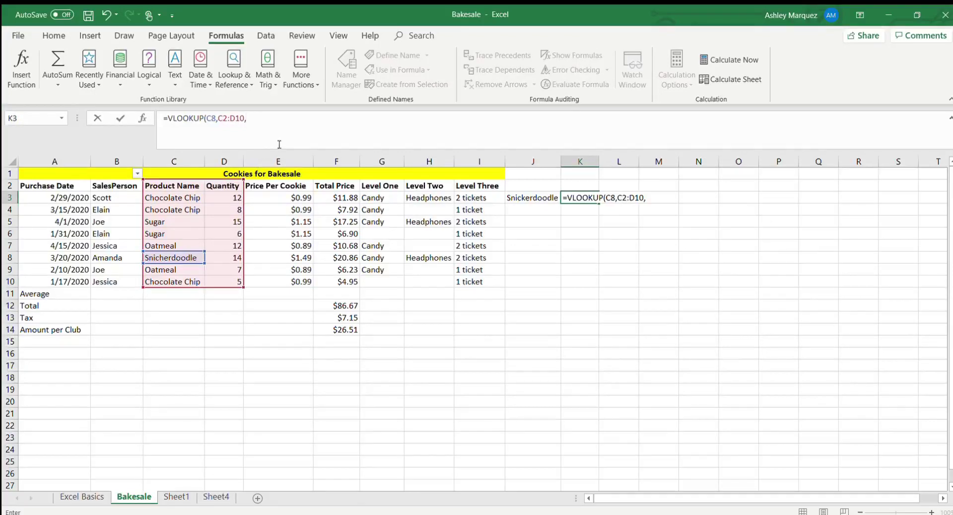
pyautogui.write('2')
pyautogui.write('Fa')
pyautogui.press('BackSpace')
pyautogui.write('ALSE)')
pyautogui.press('Return')
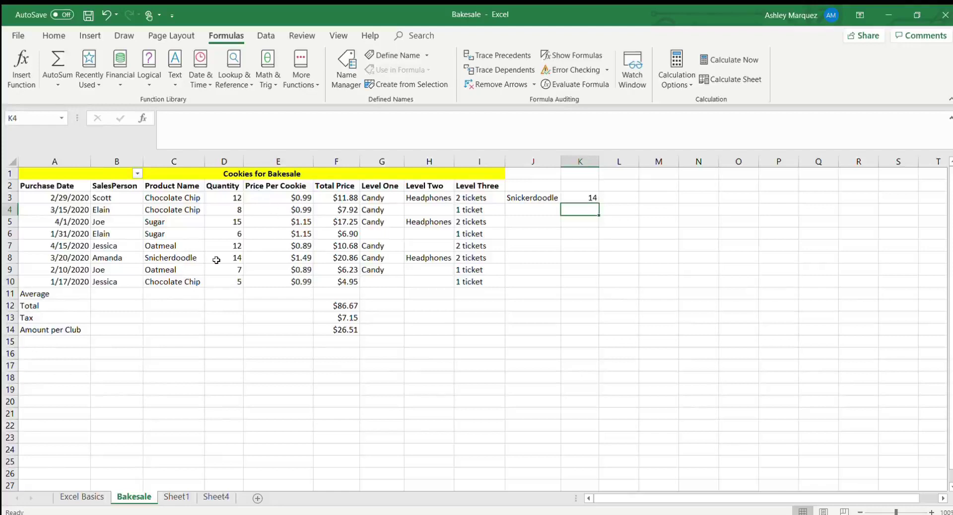
# Correct the spelling of the product name in C8 to Snickerdoodle.
pyautogui.click(192, 257)
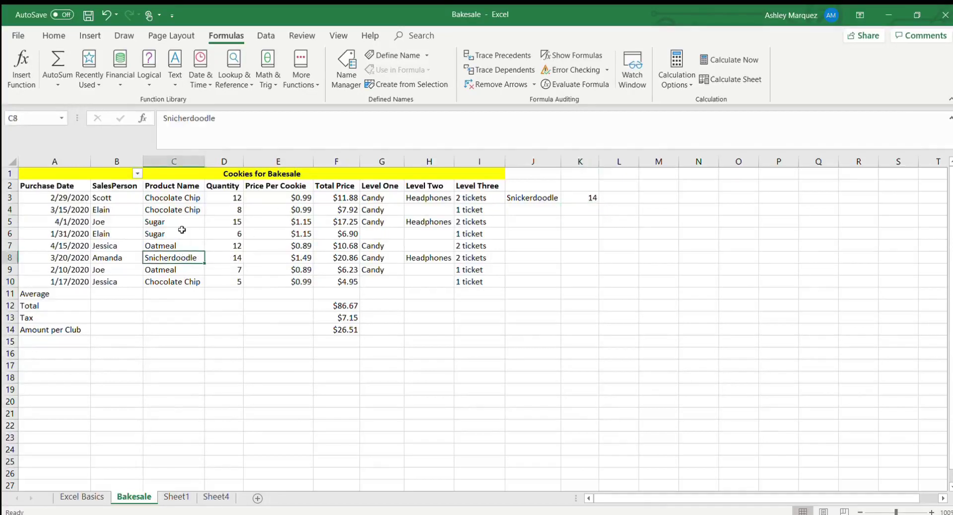
pyautogui.click(184, 117)
pyautogui.press('BackSpace')
pyautogui.write('k')
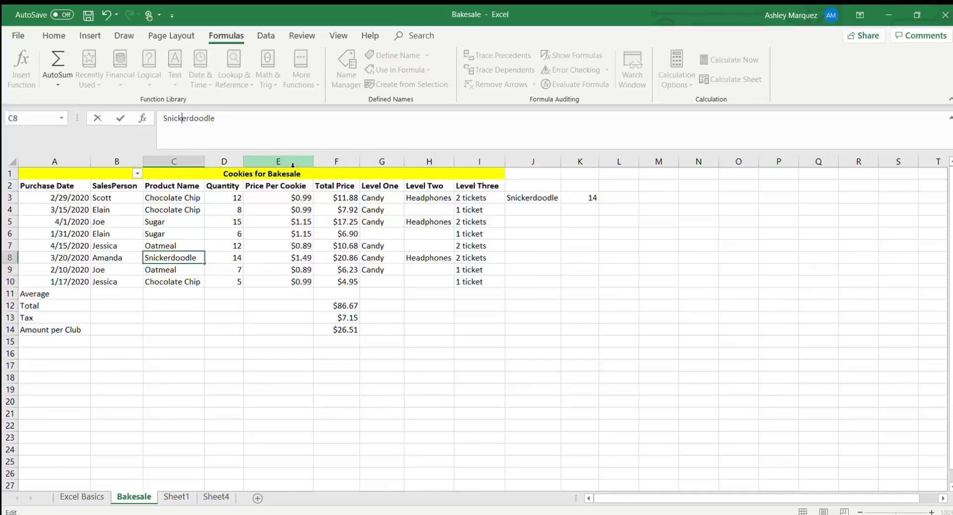
pyautogui.click(589, 198)
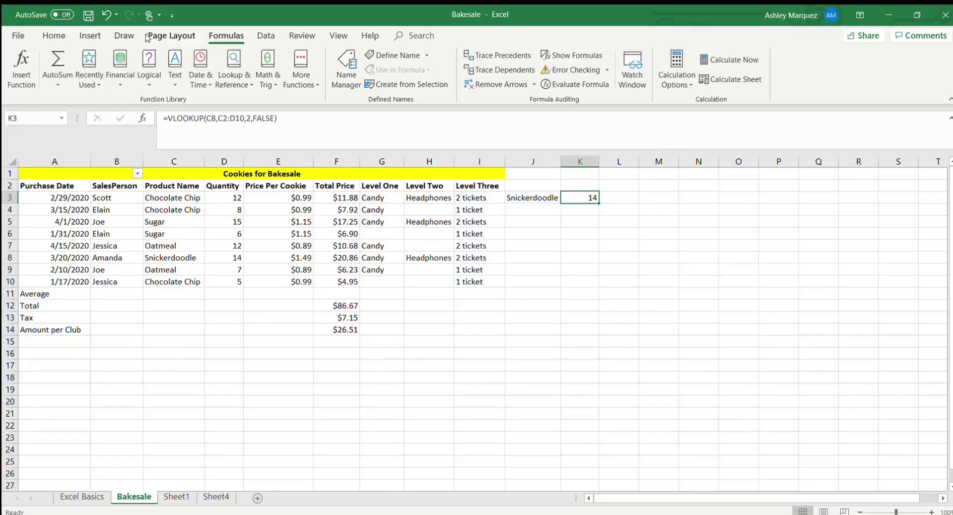
# Create a PivotTable from B2:F10 on a new worksheet with SalesPerson as rows and the sum of Quantity as values.
pyautogui.click(91, 39)
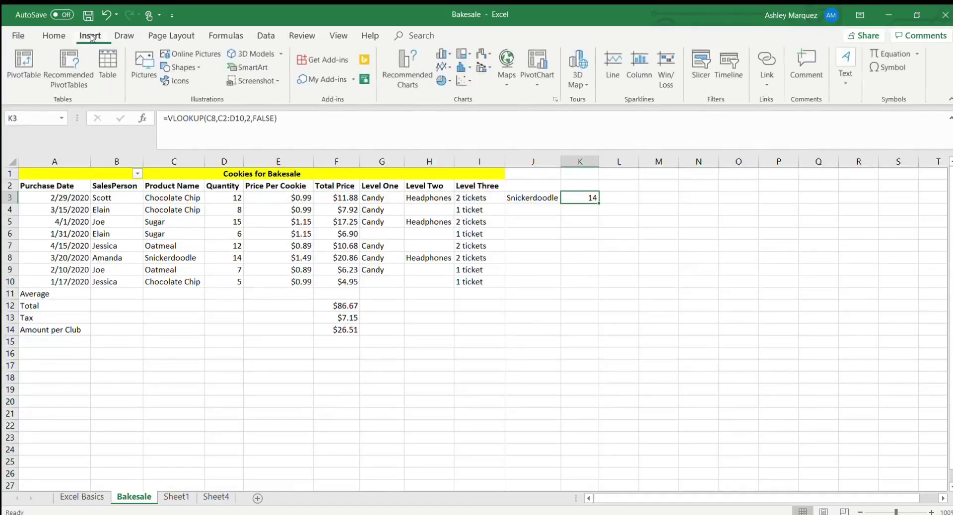
pyautogui.click(23, 77)
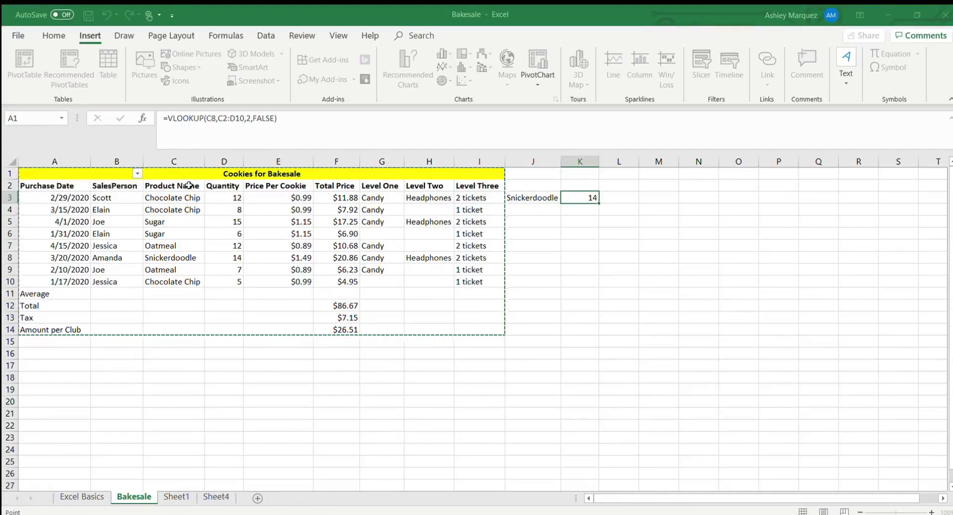
pyautogui.click(109, 186)
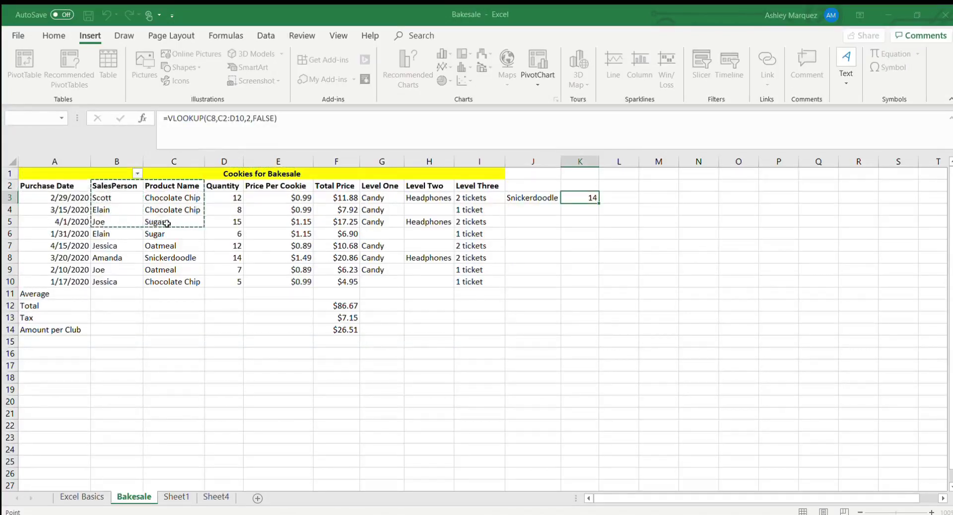
pyautogui.moveTo(244, 242); pyautogui.dragTo(301, 252)
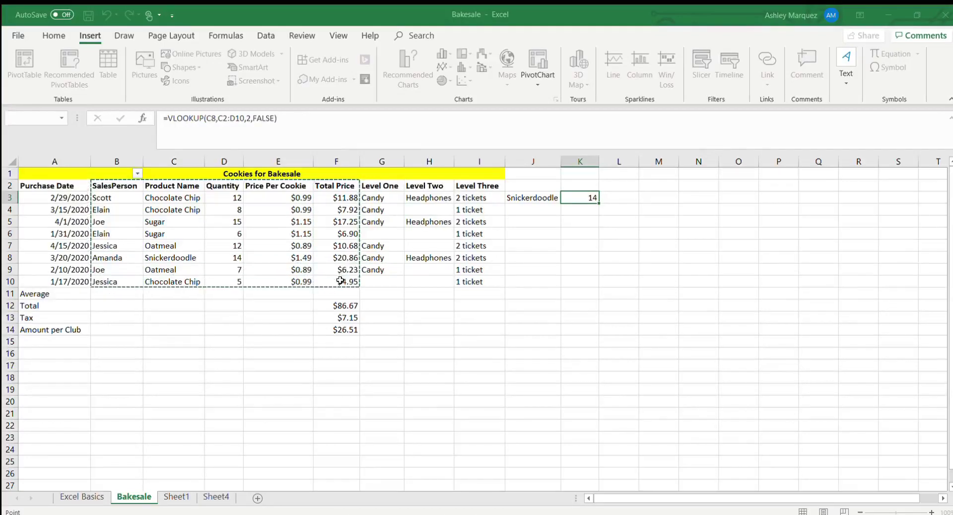
pyautogui.moveTo(341, 281); pyautogui.dragTo(341, 282)
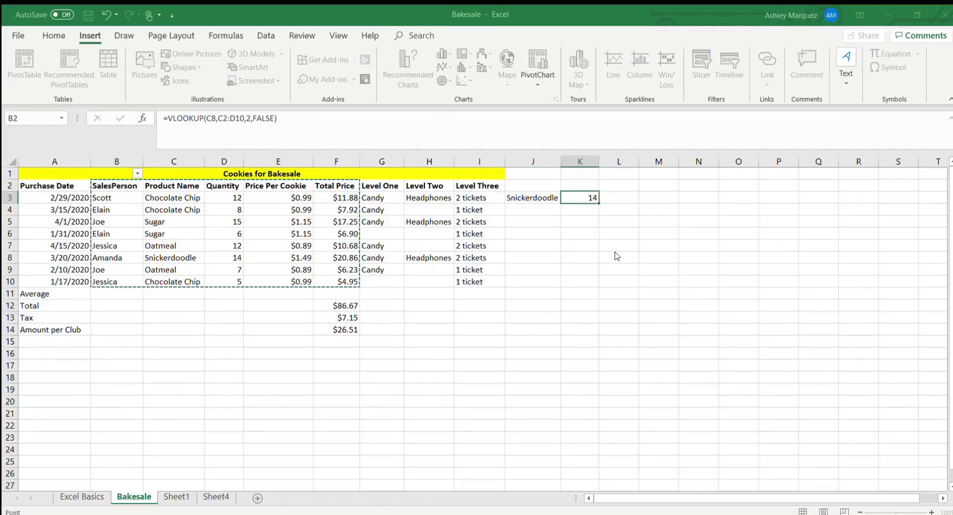
pyautogui.click(730, 328)
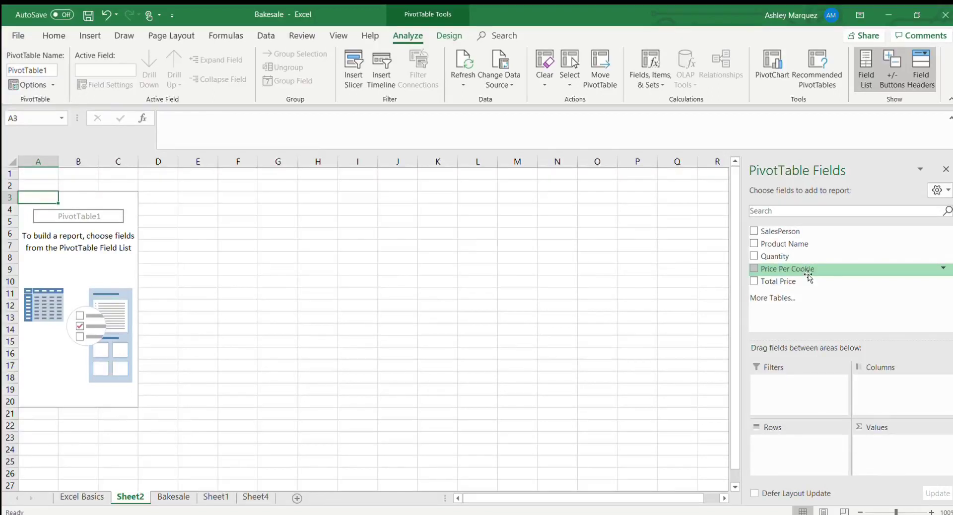
pyautogui.moveTo(795, 231); pyautogui.dragTo(789, 449)
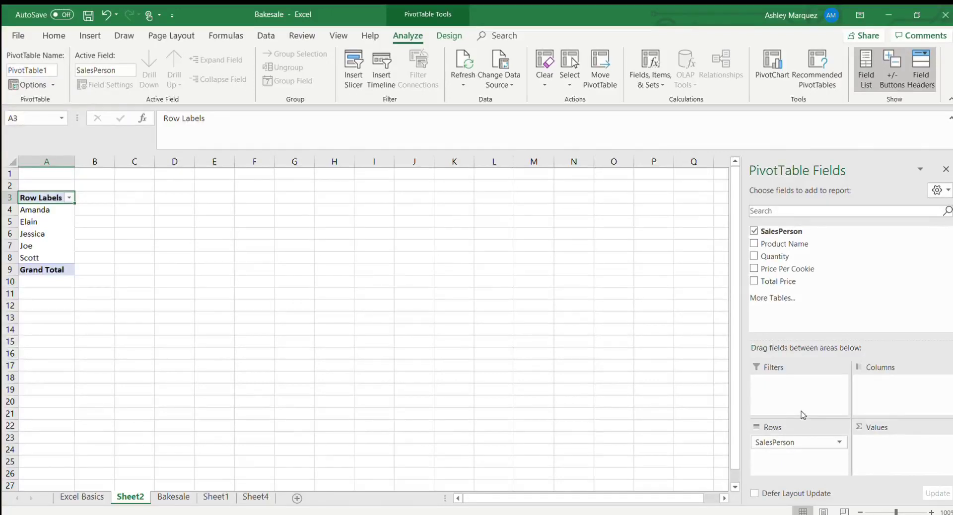
pyautogui.moveTo(780, 261); pyautogui.dragTo(899, 449)
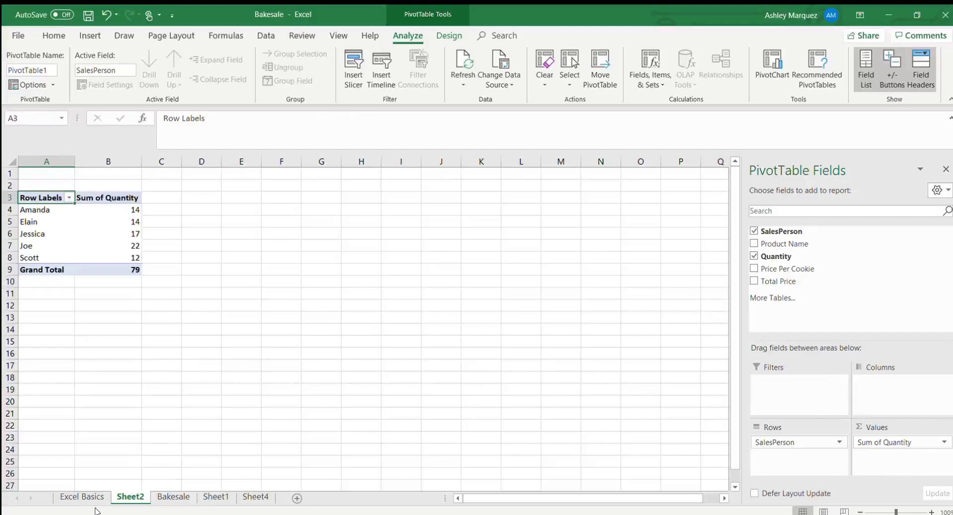
# Look through the Excel Basics, Bakesale, Sheet4 and Sheet1 worksheets and return to the PivotTable on Sheet2.
pyautogui.click(82, 496)
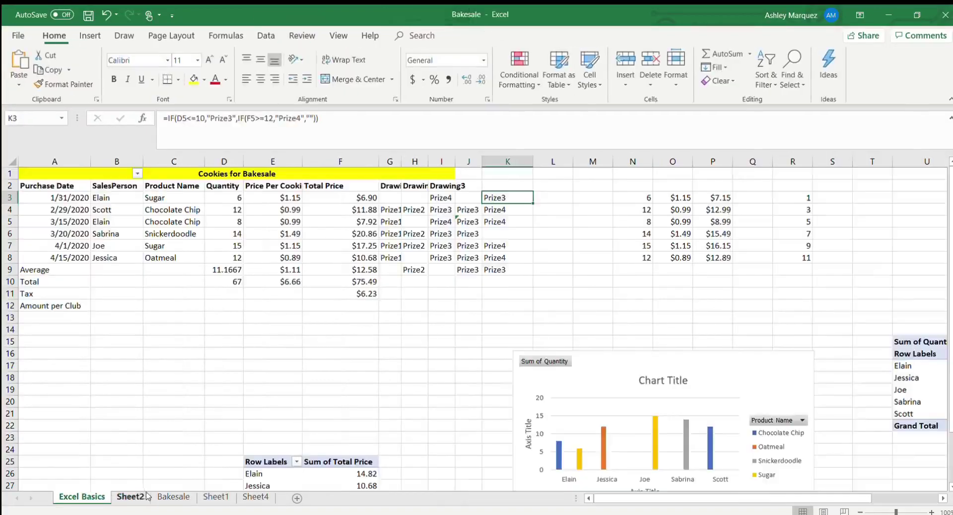
pyautogui.click(160, 495)
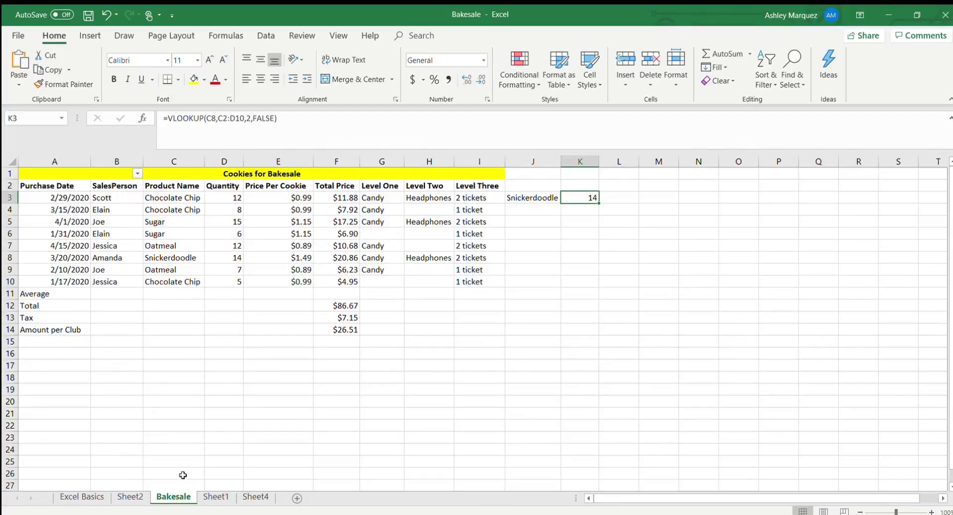
pyautogui.click(249, 495)
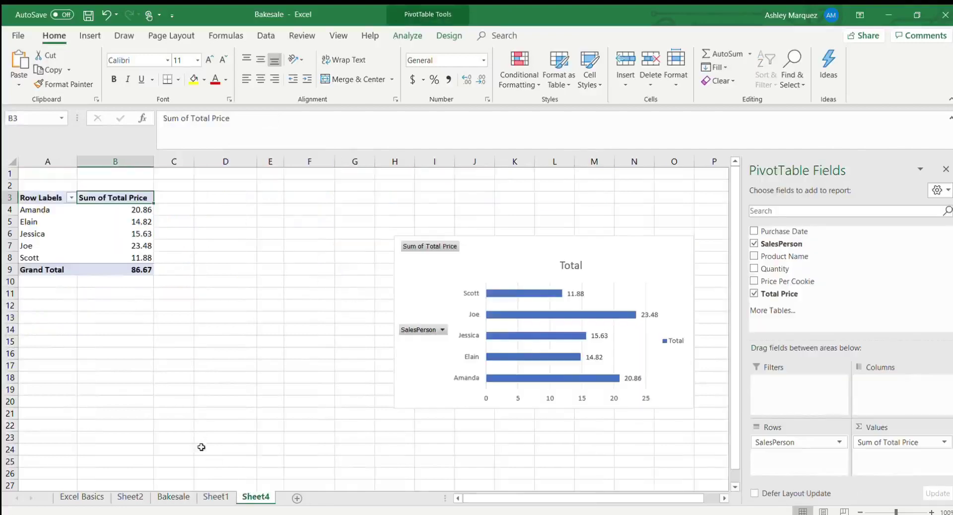
pyautogui.click(211, 498)
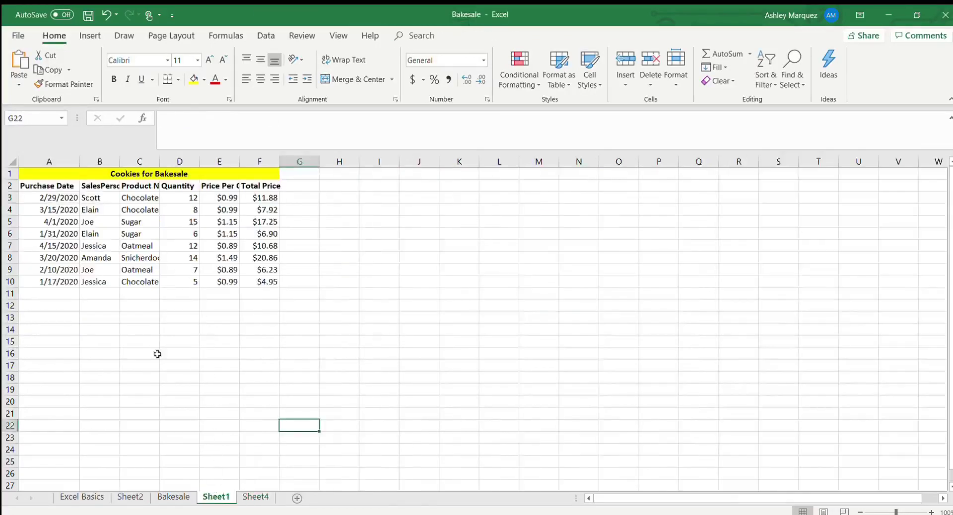
pyautogui.click(130, 496)
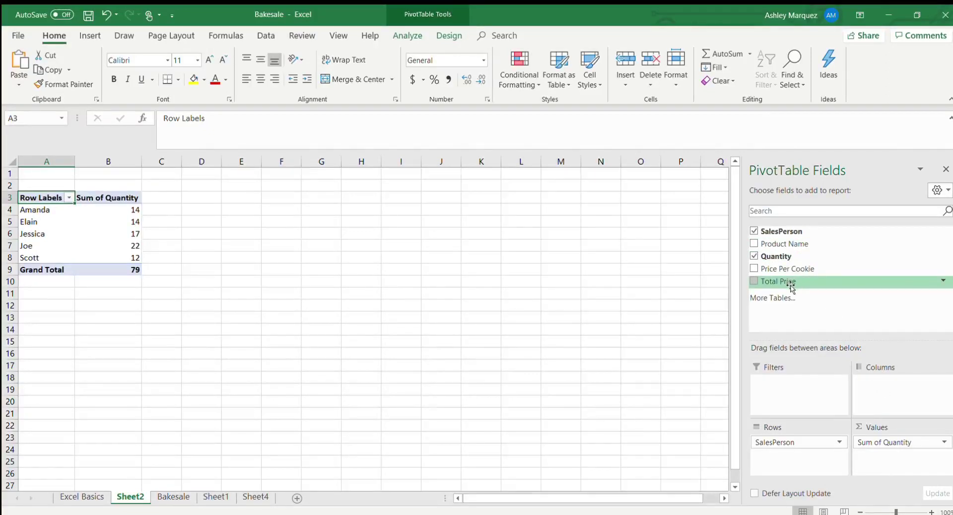
# Try Product Name as the PivotTable's columns, and replace it and Quantity with the sum of Total Price as values.
pyautogui.moveTo(788, 244); pyautogui.dragTo(886, 389)
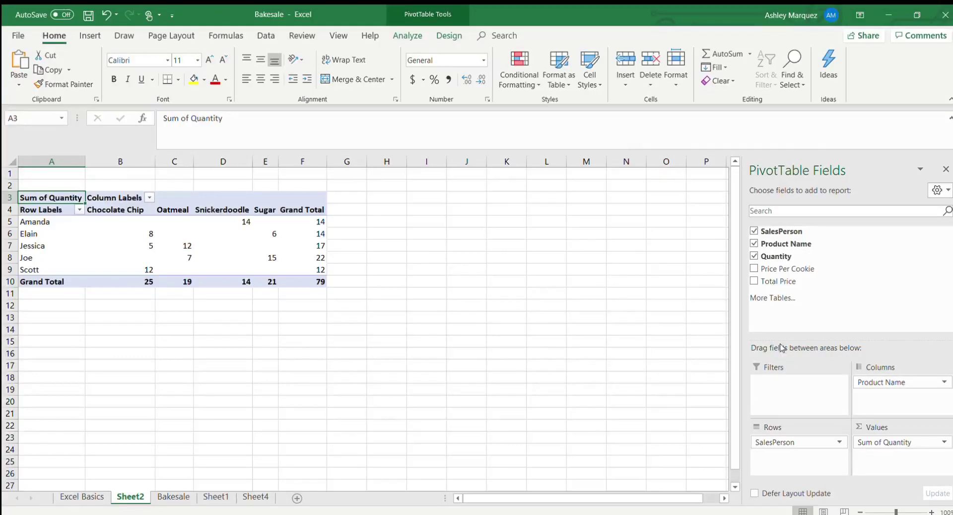
pyautogui.click(753, 256)
pyautogui.click(753, 243)
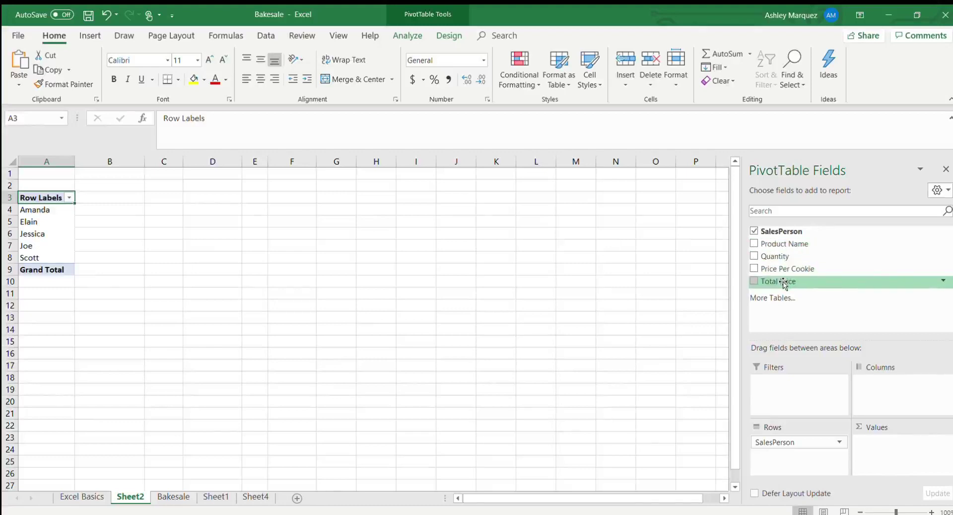
pyautogui.moveTo(783, 283); pyautogui.dragTo(877, 445)
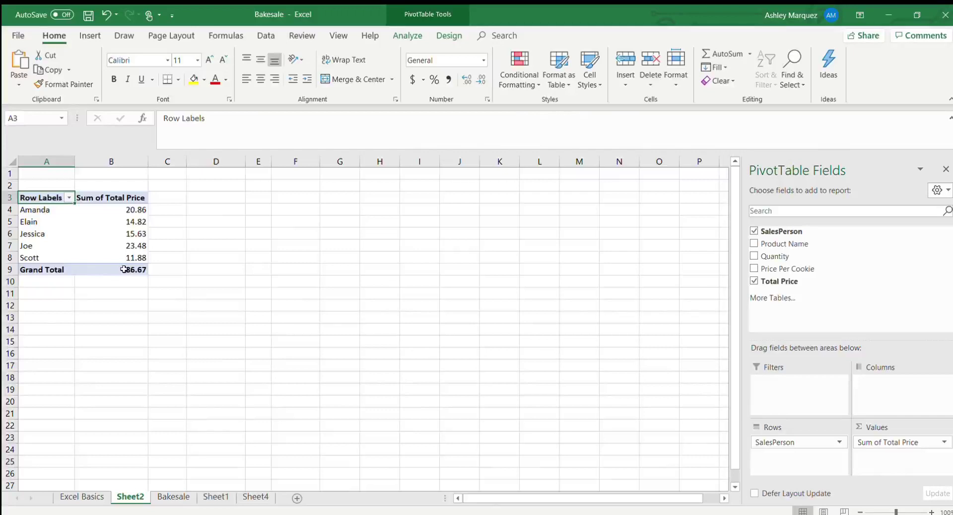
# Insert a horizontal bar PivotChart of total price per salesperson and place it beside the PivotTable.
pyautogui.click(407, 37)
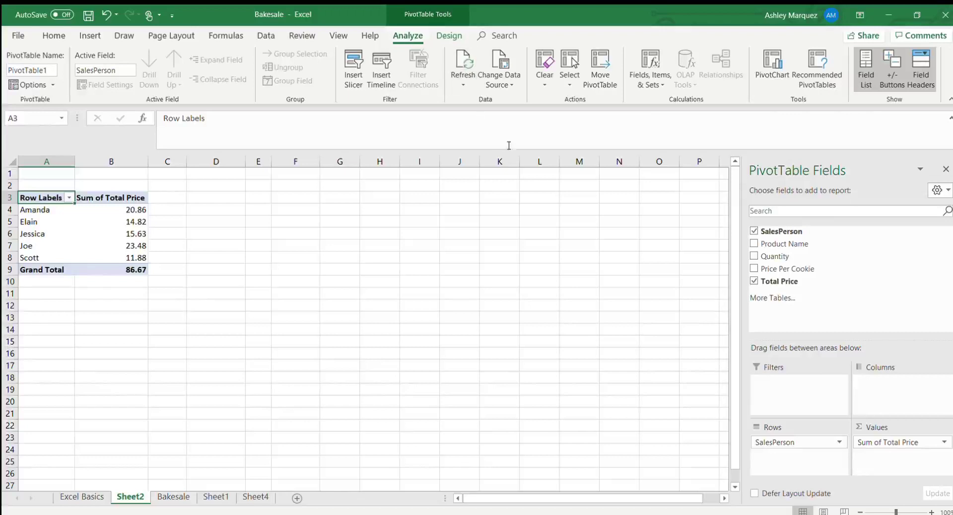
pyautogui.click(768, 72)
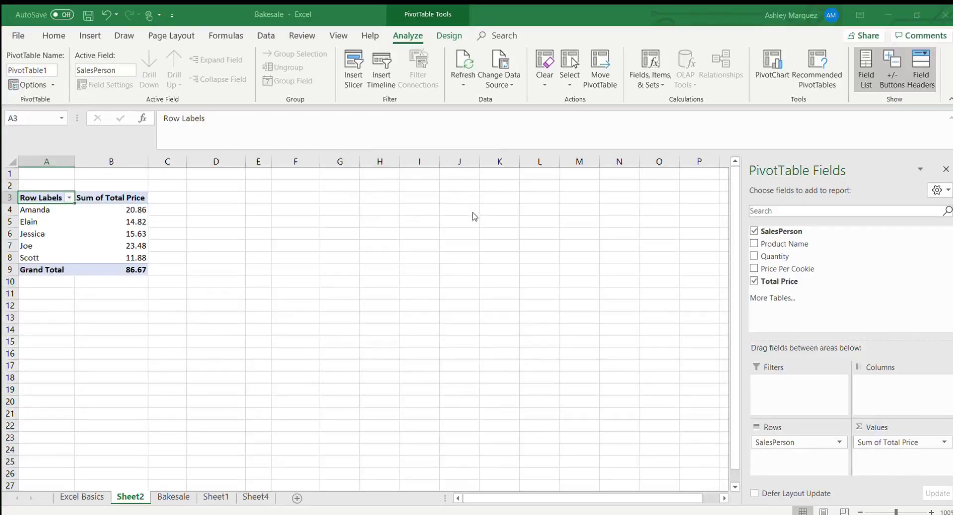
pyautogui.hotkey('alt', 'F1')
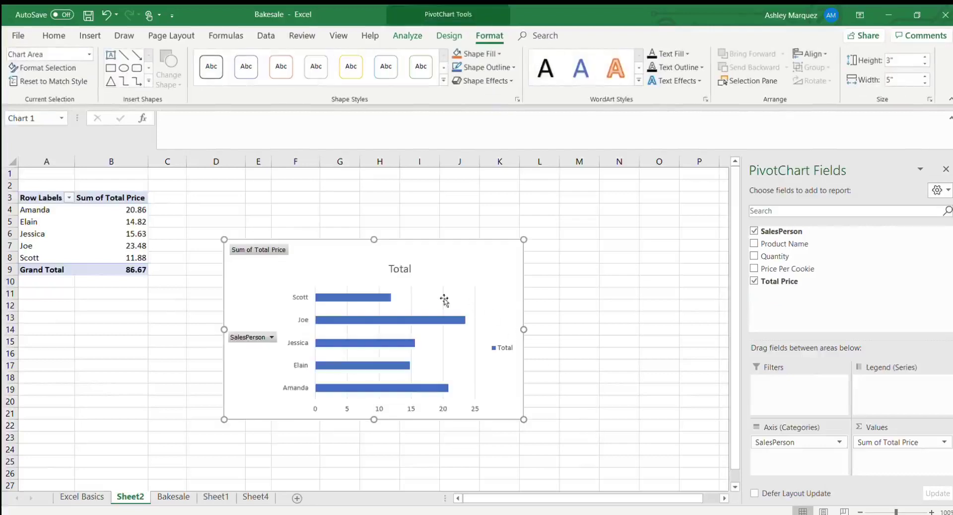
pyautogui.moveTo(452, 279); pyautogui.dragTo(448, 225)
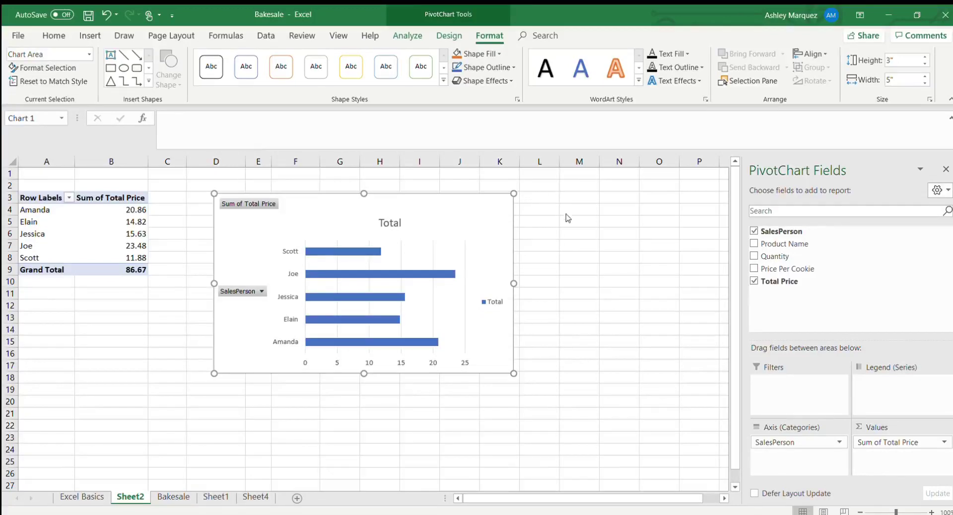
# Add axis titles to the PivotChart and rename the horizontal axis title to "Cookies Sold".
pyautogui.click(573, 233)
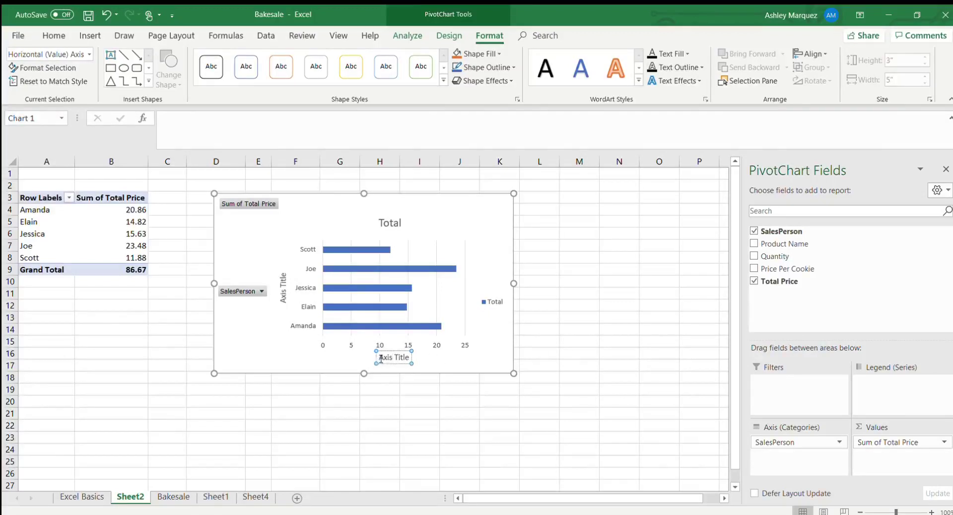
pyautogui.moveTo(381, 357); pyautogui.dragTo(408, 358)
pyautogui.write('Cookies SOld')
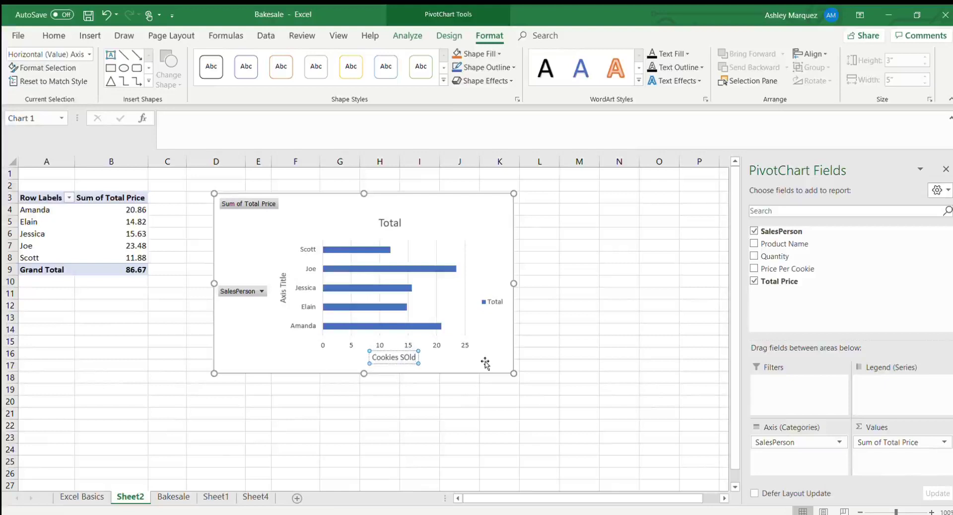
pyautogui.press('BackSpace')
pyautogui.press('BackSpace')
pyautogui.press('BackSpace')
pyautogui.write('old')
pyautogui.click(282, 276)
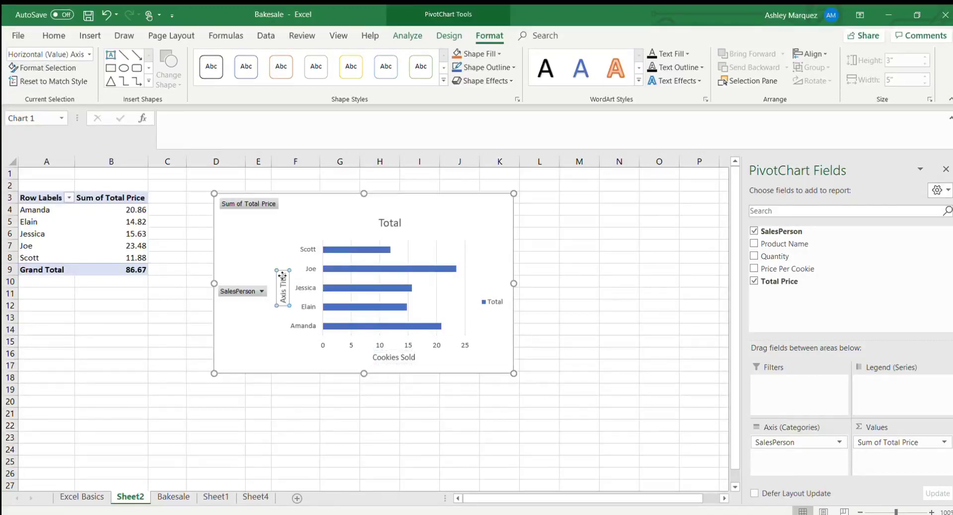
# Rename the PivotChart's vertical axis title to "Sales Person".
pyautogui.click(282, 276)
pyautogui.moveTo(283, 274); pyautogui.dragTo(281, 297)
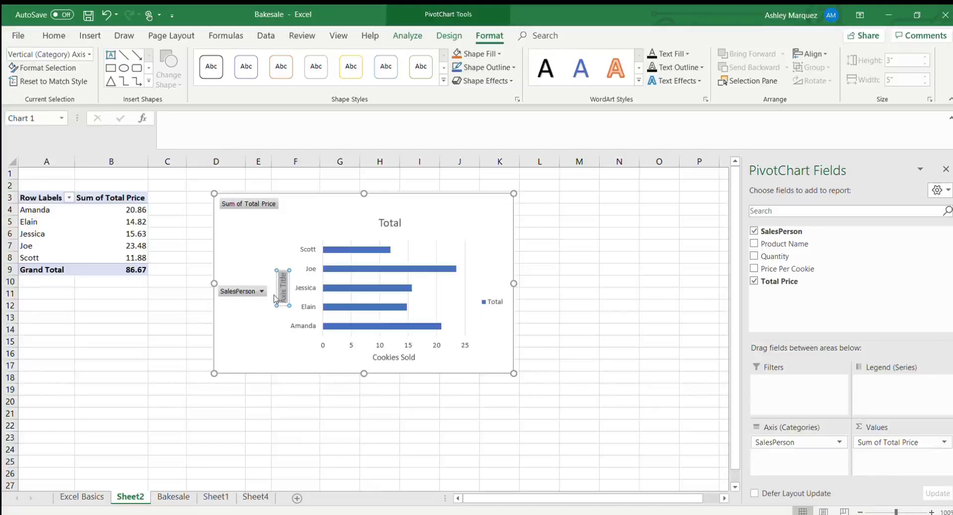
pyautogui.write('Sales Person')
# Replace the PivotChart's main title with "Bakesale".
pyautogui.click(382, 222)
pyautogui.click(383, 223)
pyautogui.moveTo(380, 222); pyautogui.dragTo(403, 228)
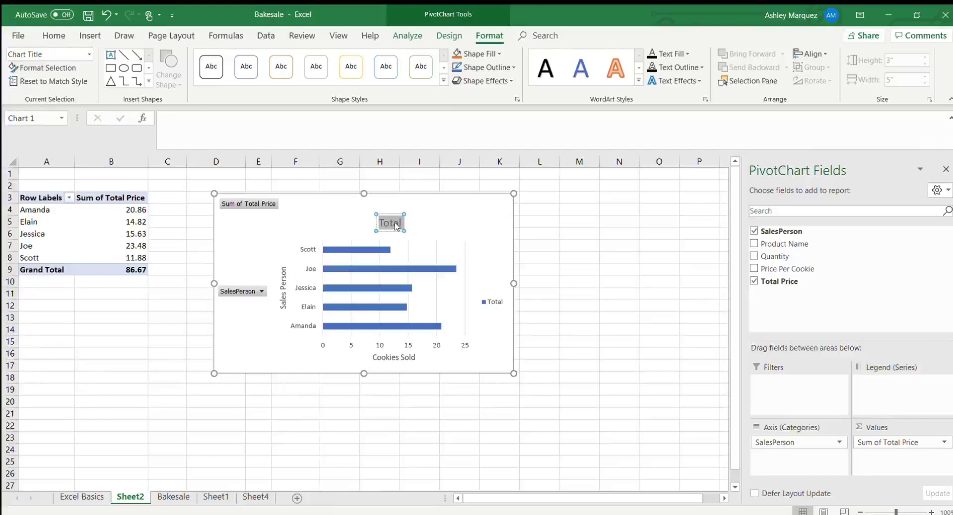
pyautogui.write('Bakes')
pyautogui.write('ale')
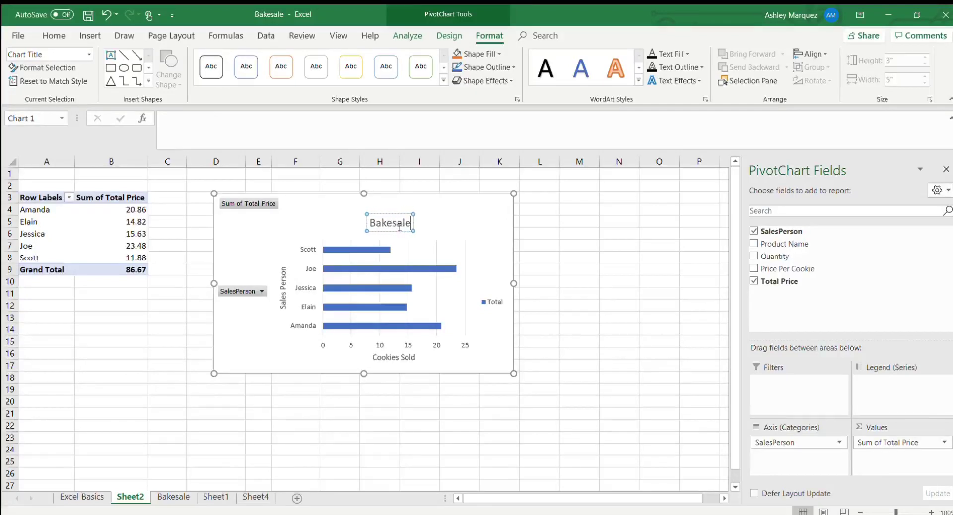
pyautogui.click(504, 208)
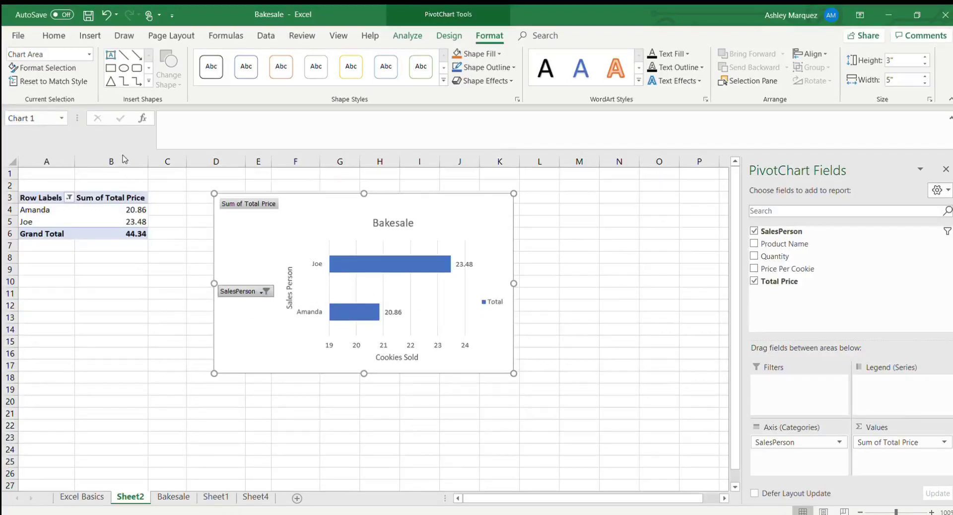
# Clear the SalesPerson filter to include every salesperson in the PivotTable and PivotChart.
pyautogui.click(176, 276)
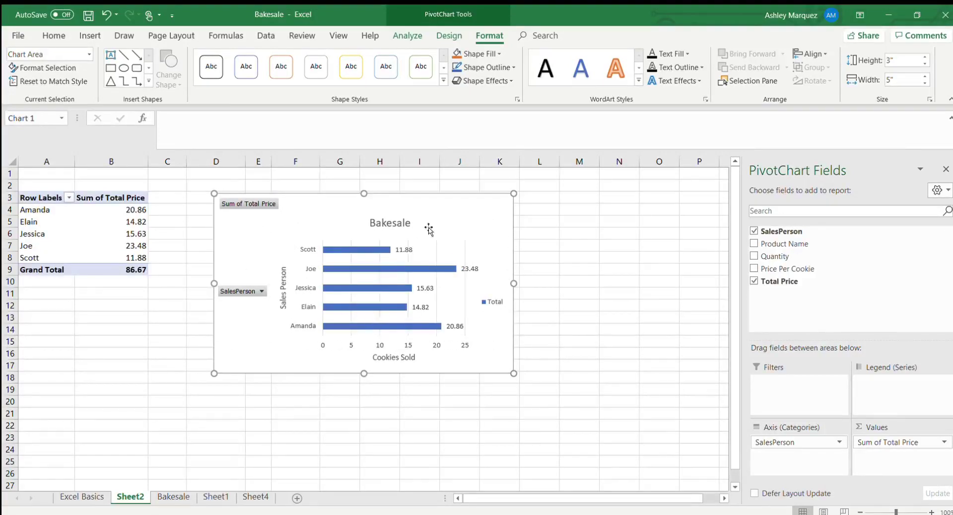
# Recolor the PivotChart's bars green and apply the chart style with the dark gray gradient background.
pyautogui.click(447, 35)
pyautogui.click(96, 70)
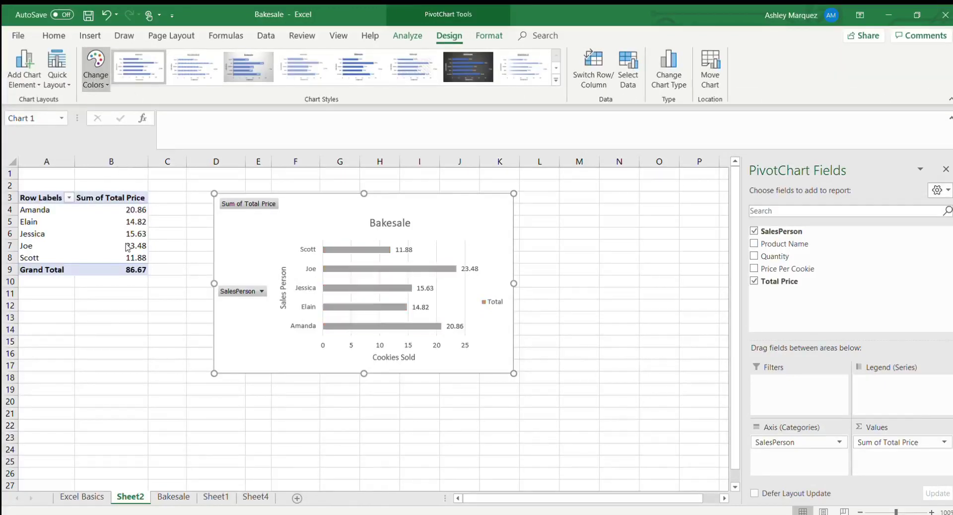
pyautogui.click(152, 173)
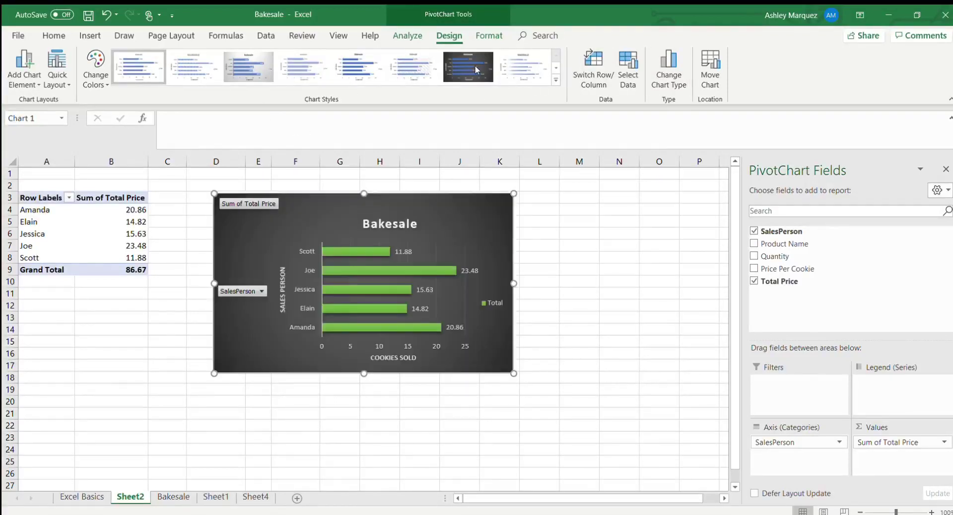
pyautogui.click(474, 64)
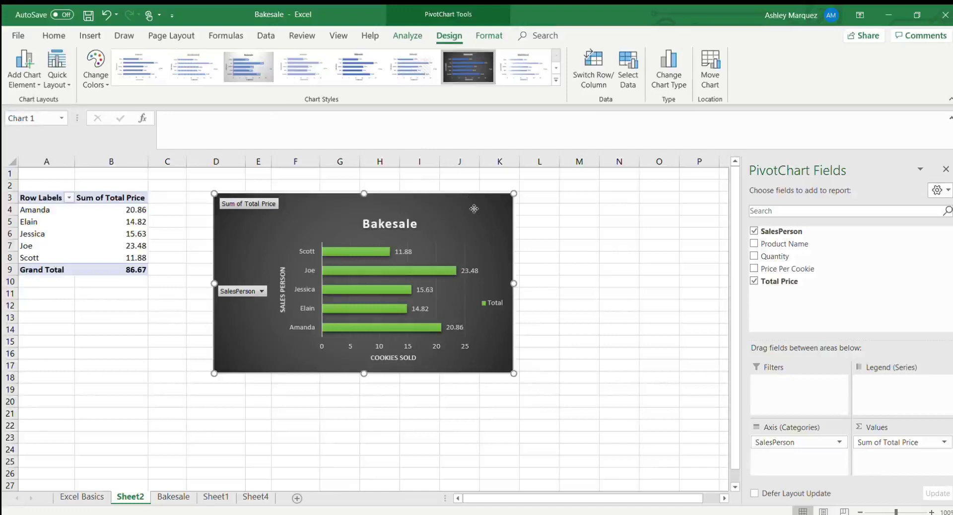